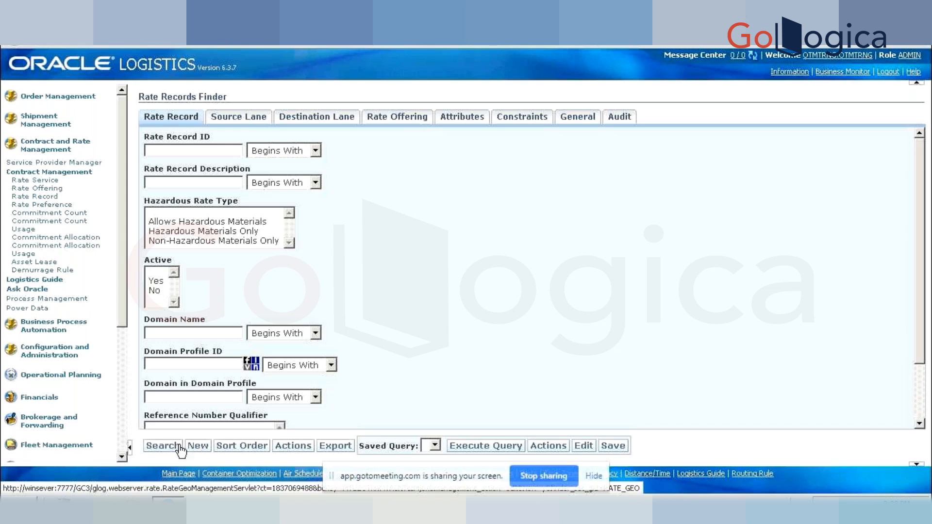
# Start a new rate record and find and pick the rate offering DIRECT_RATE_OFFERING for it.
pyautogui.click(154, 442)
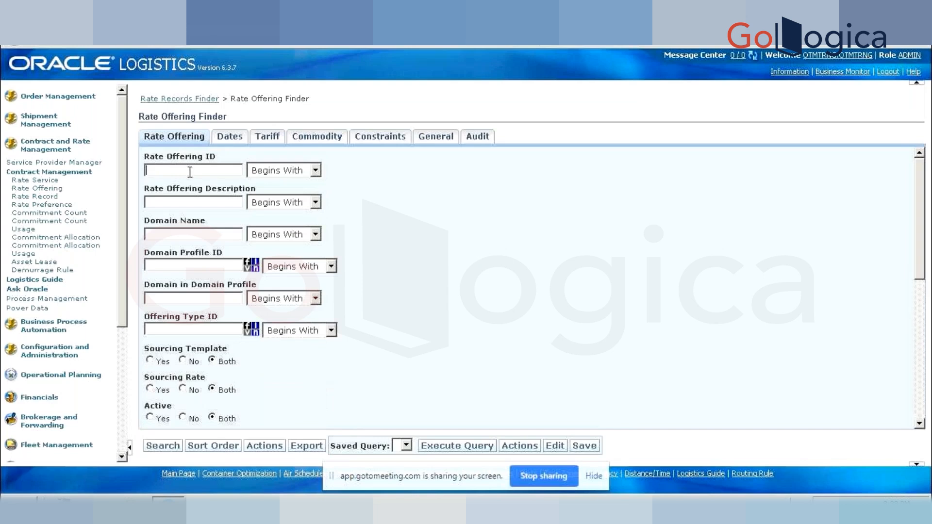
pyautogui.click(190, 171)
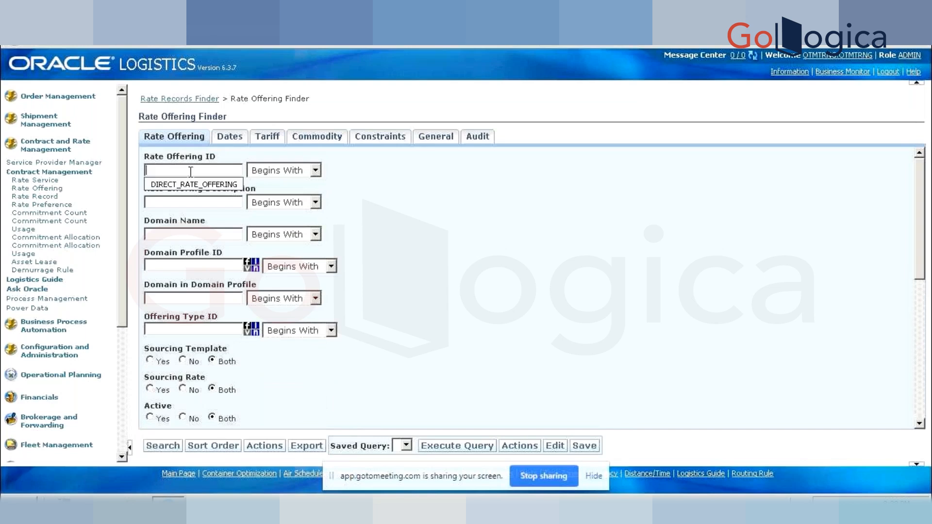
pyautogui.write('D')
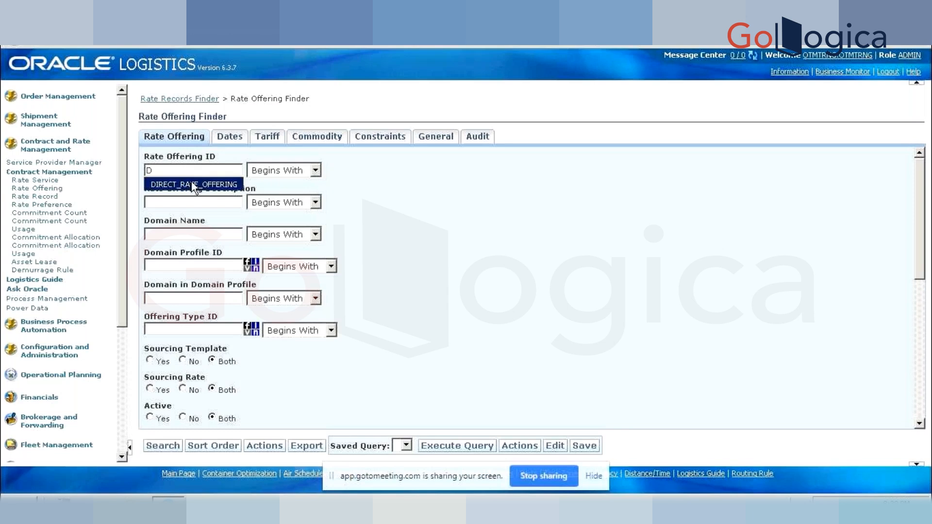
pyautogui.click(193, 185)
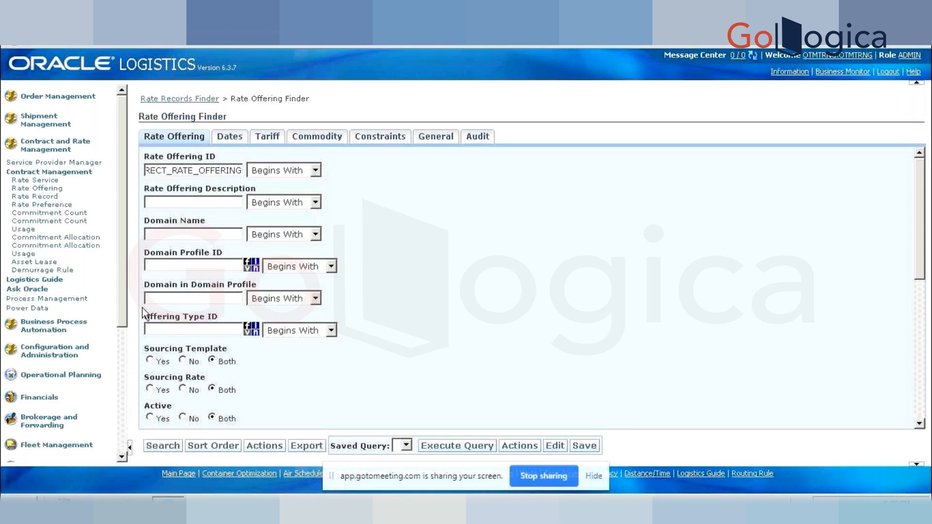
pyautogui.click(163, 446)
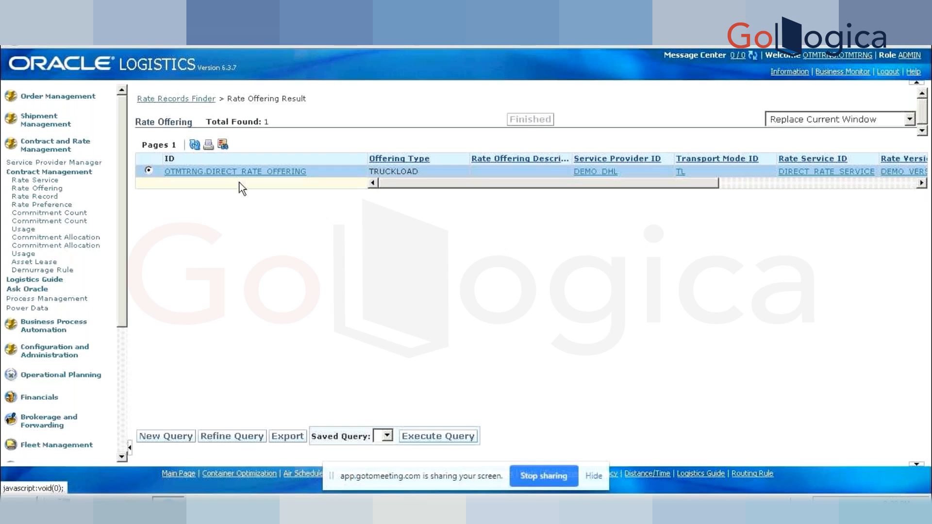
pyautogui.click(197, 172)
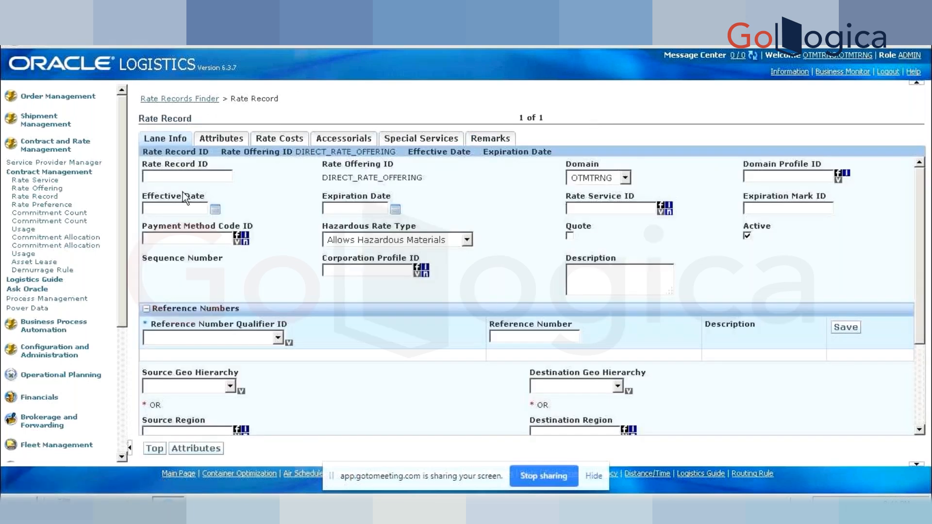
# Set the rate record ID to DIRECT_RATE_RECORD and assign the rate service DIRECT_RATE_SERVICE.
pyautogui.click(199, 179)
pyautogui.write('DIRE')
pyautogui.write('CT_RATE_RE')
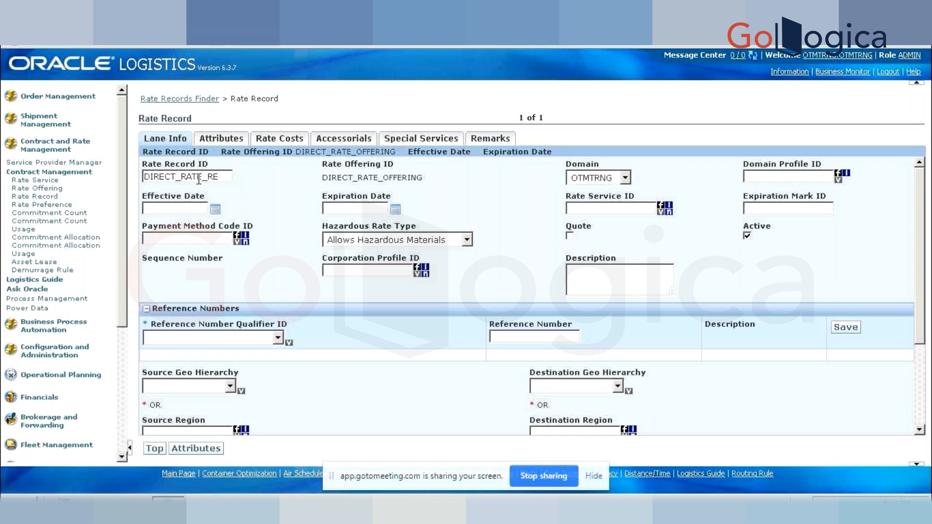
pyautogui.write('CORD')
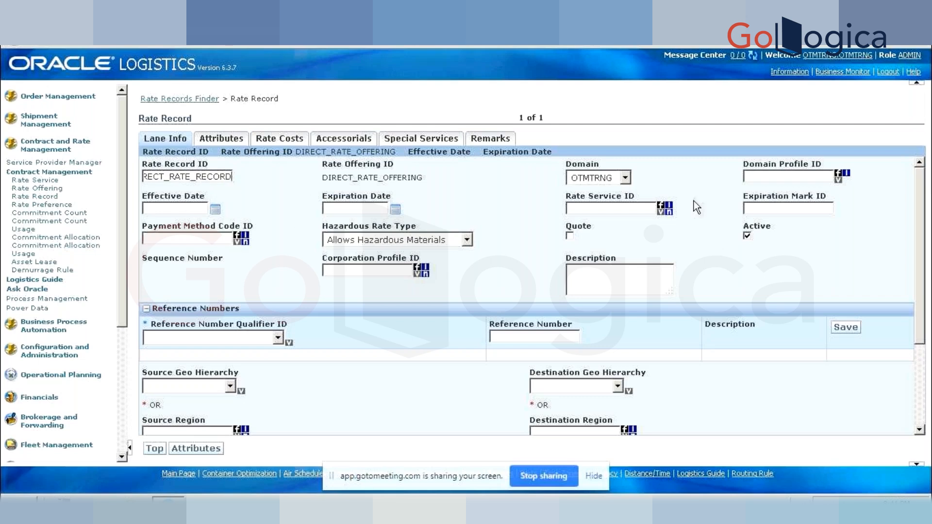
pyautogui.click(610, 204)
pyautogui.write('DIRECT_RATE')
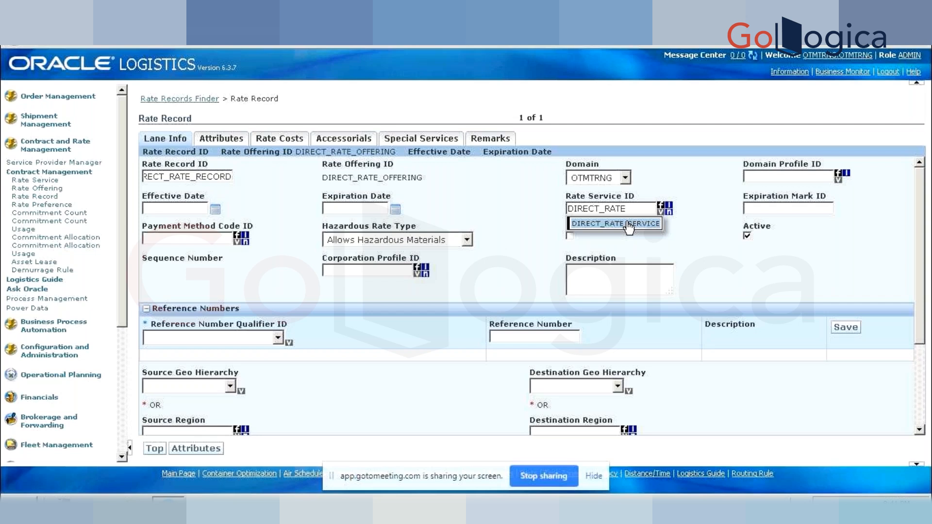
pyautogui.click(629, 224)
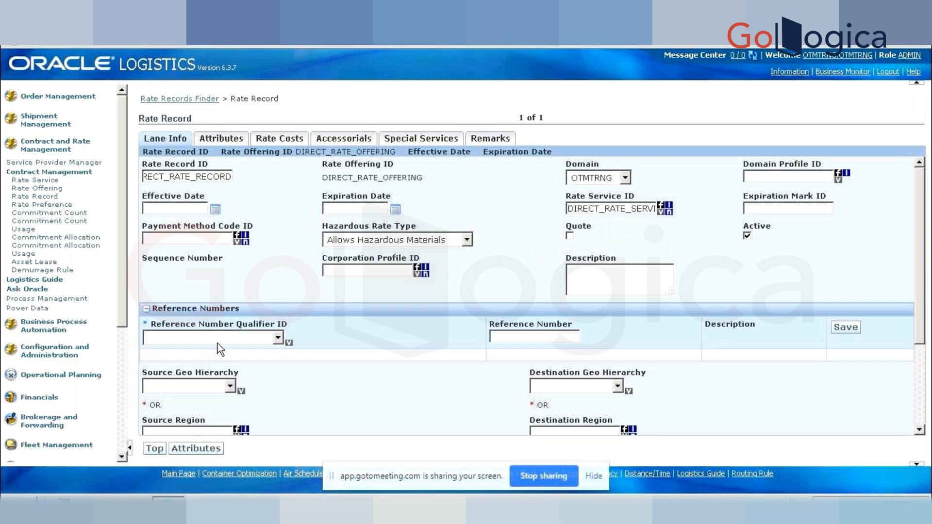
# Set both the source and the destination geo hierarchy of the rate record to LOCATION.
pyautogui.click(208, 389)
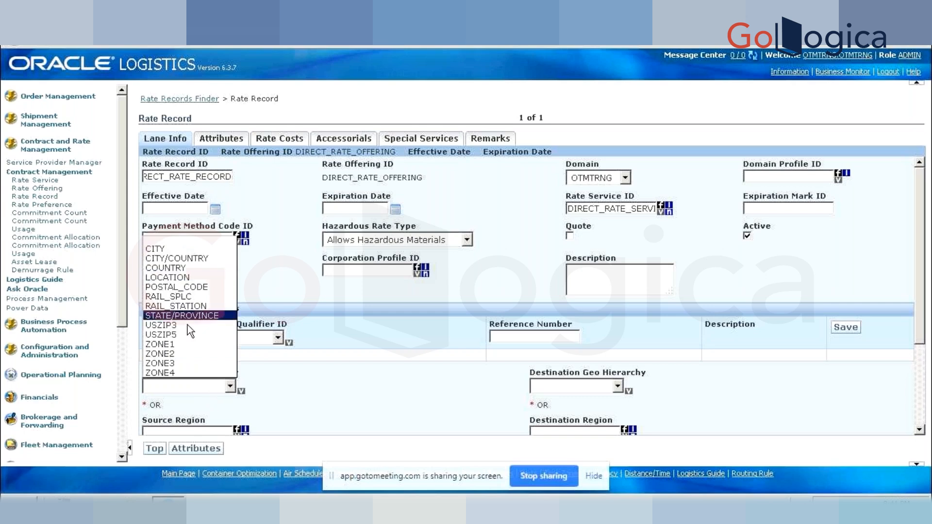
pyautogui.click(189, 278)
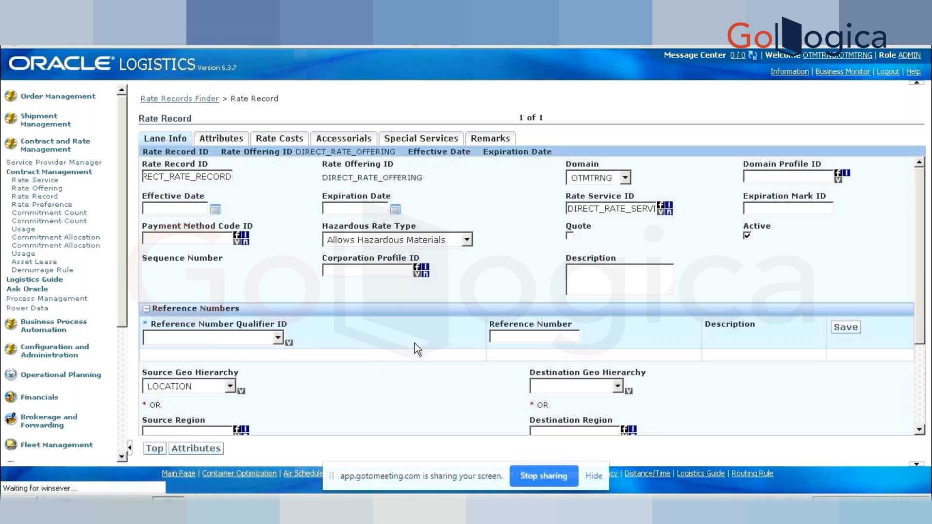
pyautogui.click(556, 386)
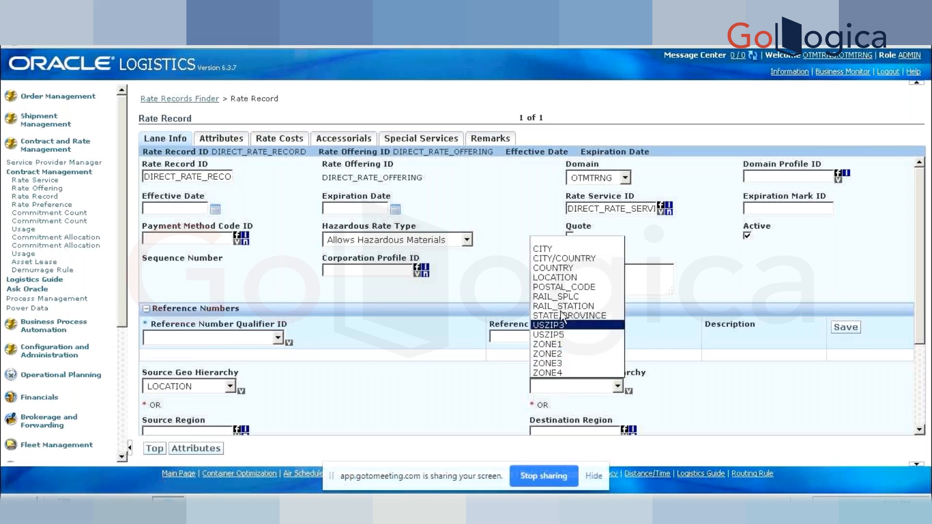
pyautogui.click(563, 278)
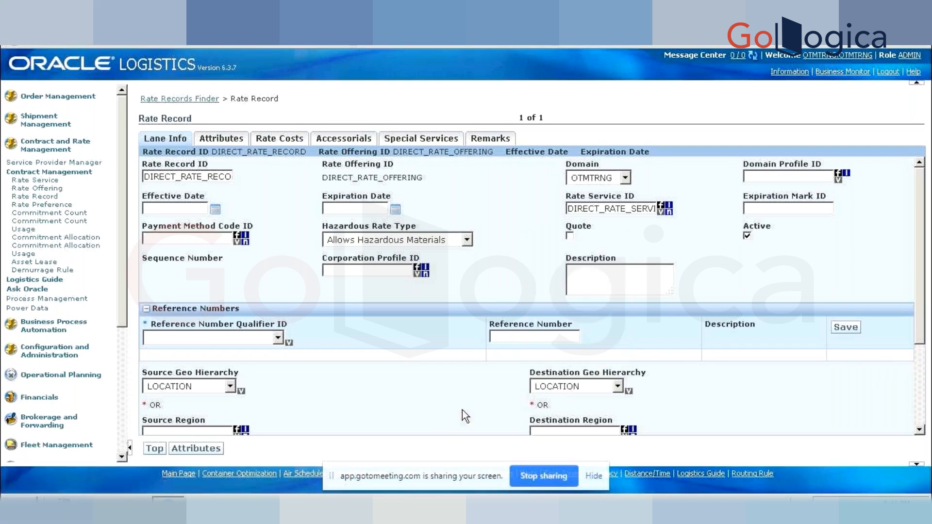
# In the record's attributes, set the source location ID to BANGALORE and the destination location ID to CHENNAI.
pyautogui.moveTo(919, 348); pyautogui.dragTo(921, 423)
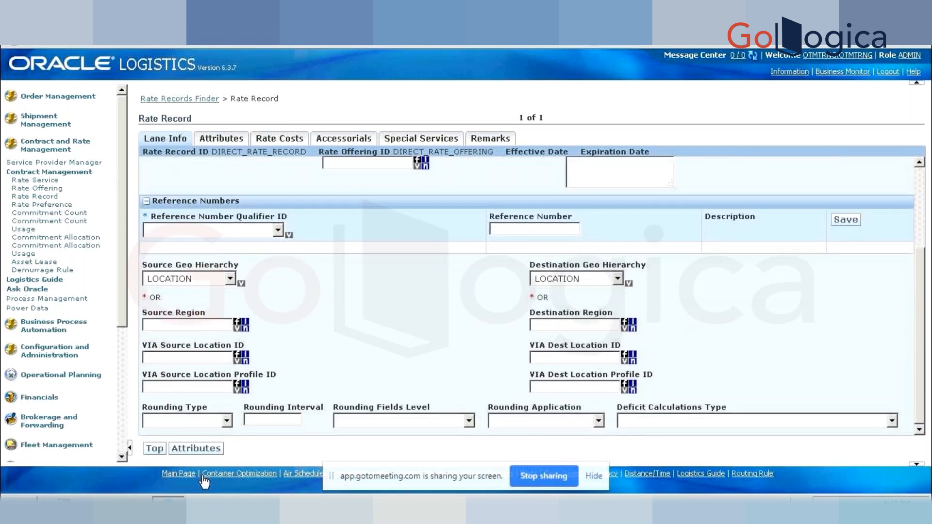
pyautogui.click(196, 448)
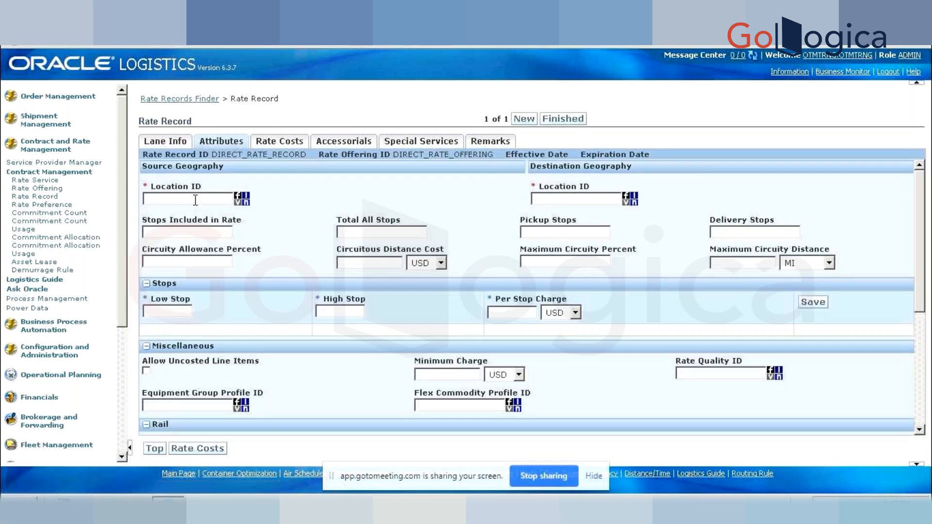
pyautogui.write('BANGALORE')
pyautogui.click(200, 216)
pyautogui.click(567, 199)
pyautogui.write('CHENNAI')
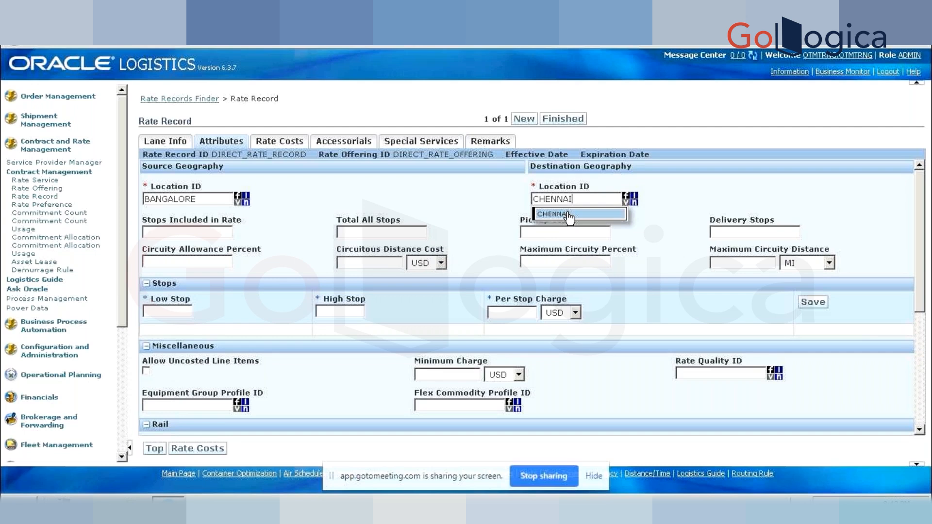
pyautogui.click(568, 215)
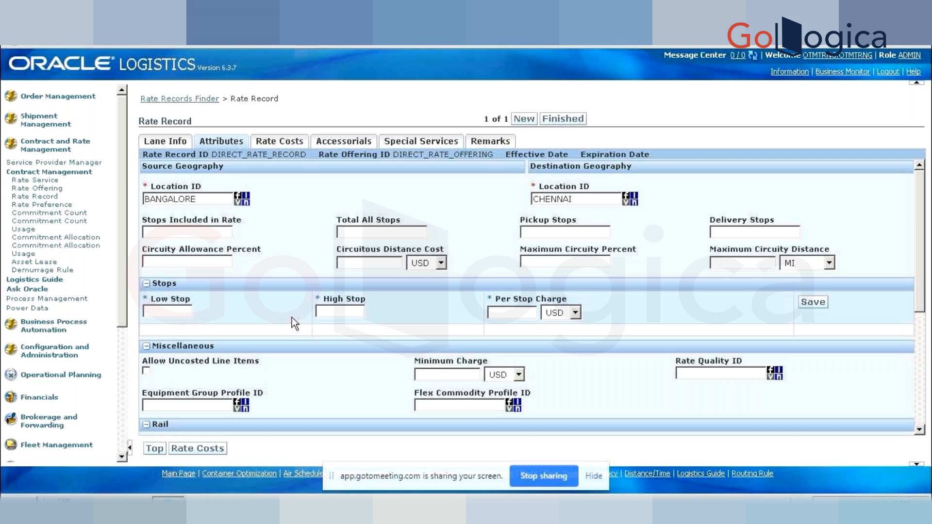
# Set the multi-costs rule of the rate costs to Add and open a new cost entry.
pyautogui.click(198, 449)
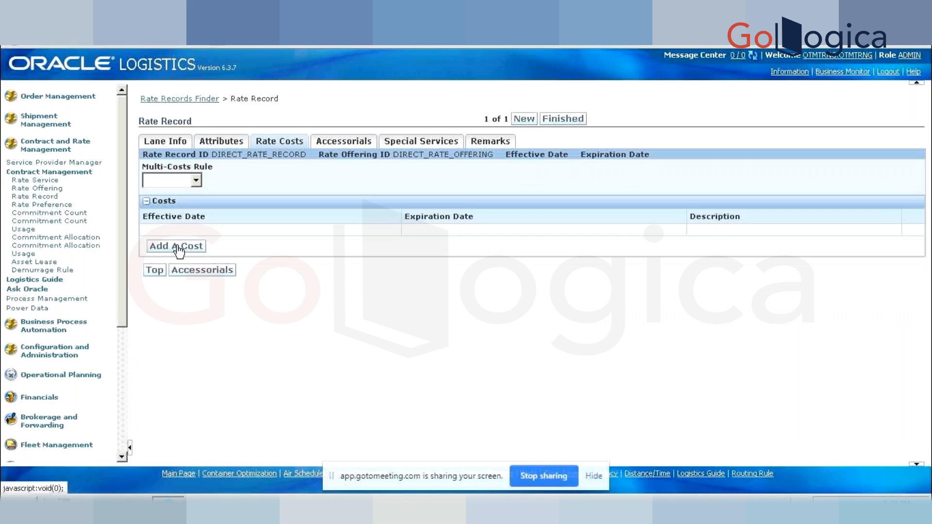
pyautogui.click(196, 181)
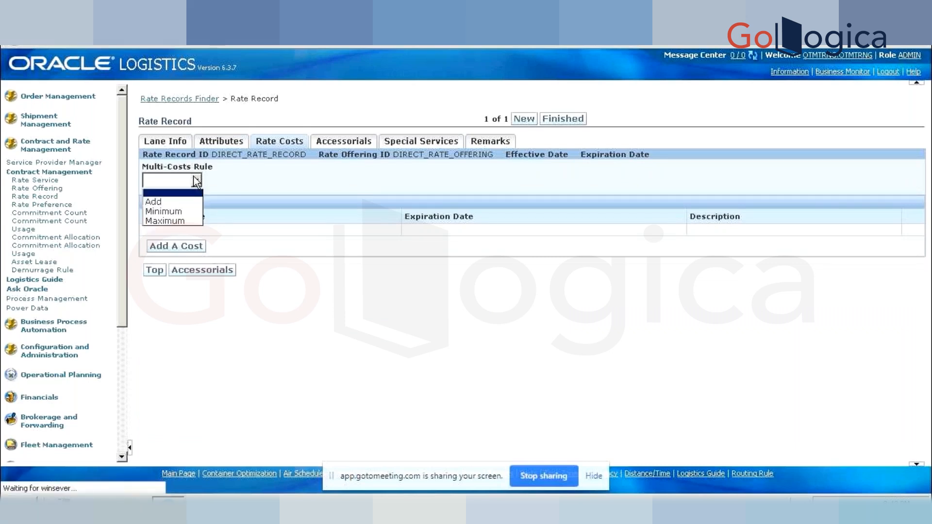
pyautogui.click(188, 201)
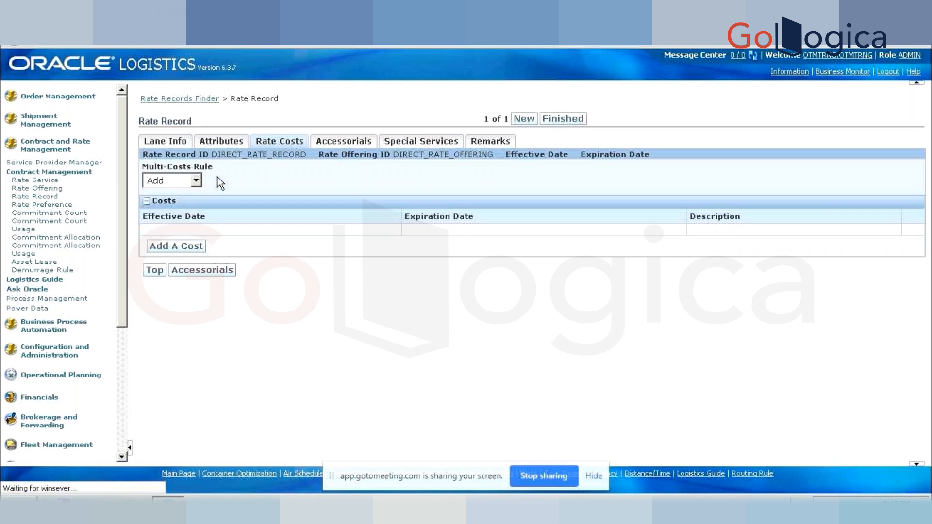
pyautogui.click(188, 246)
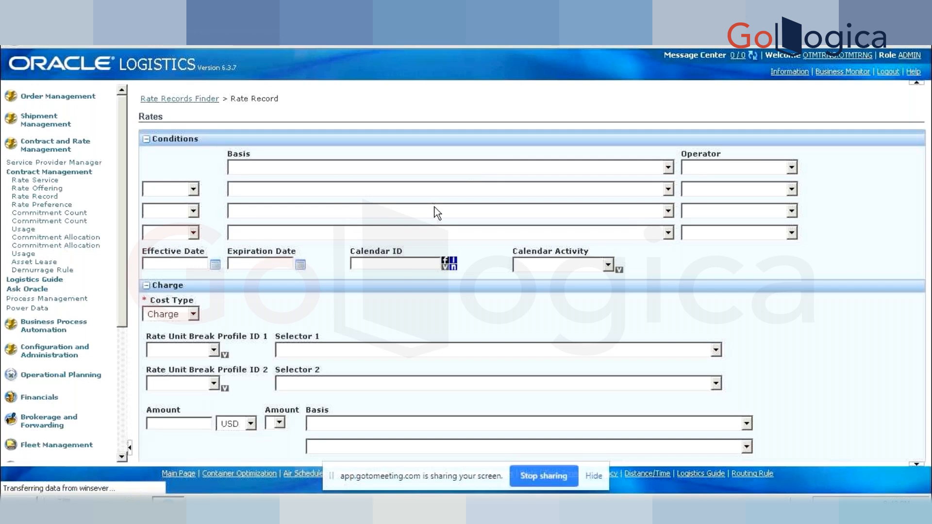
pyautogui.click(416, 165)
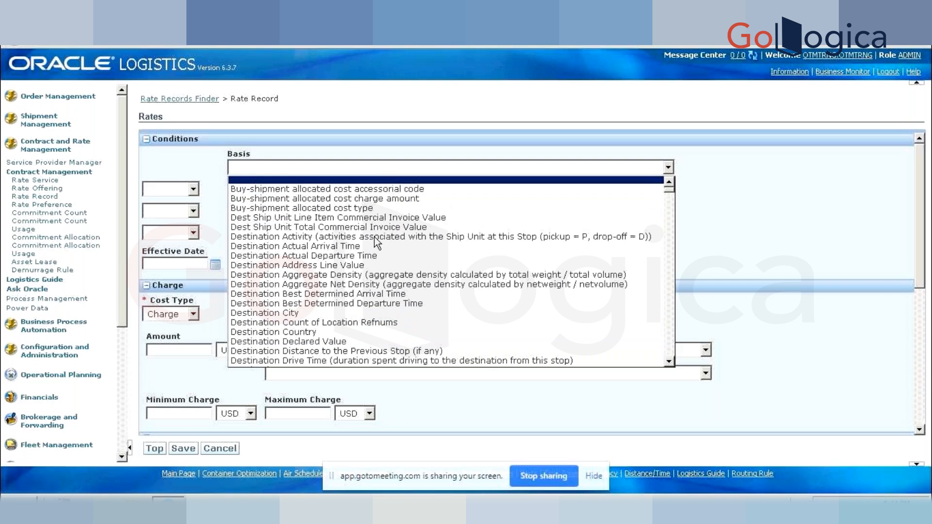
pyautogui.click(372, 315)
pyautogui.click(711, 166)
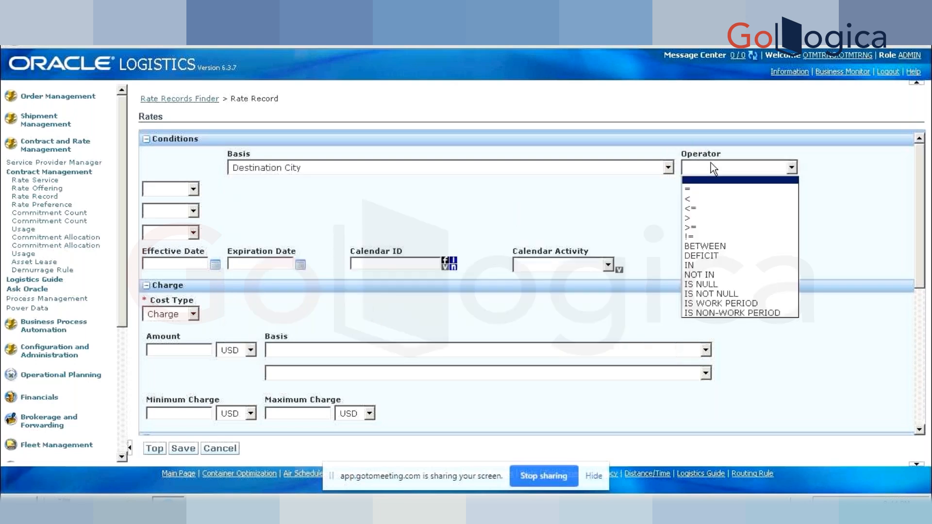
pyautogui.click(707, 192)
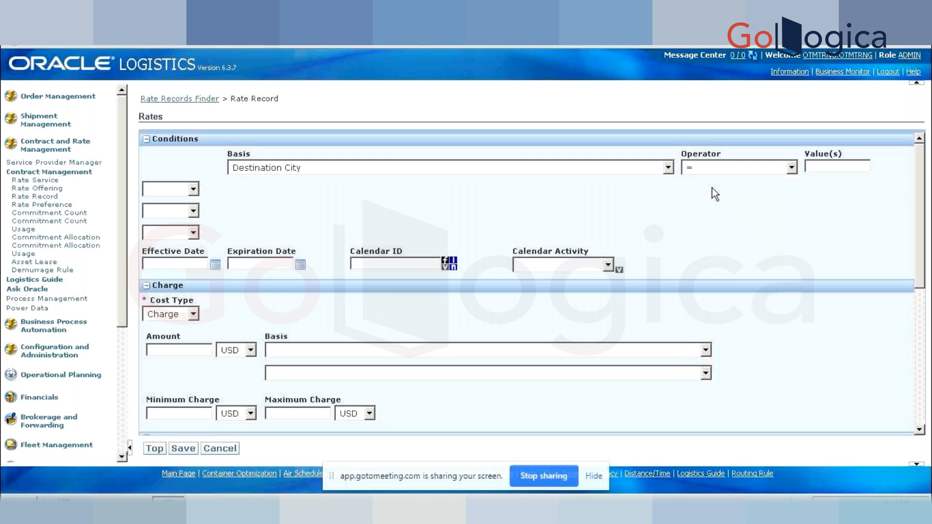
pyautogui.click(851, 162)
pyautogui.click(759, 167)
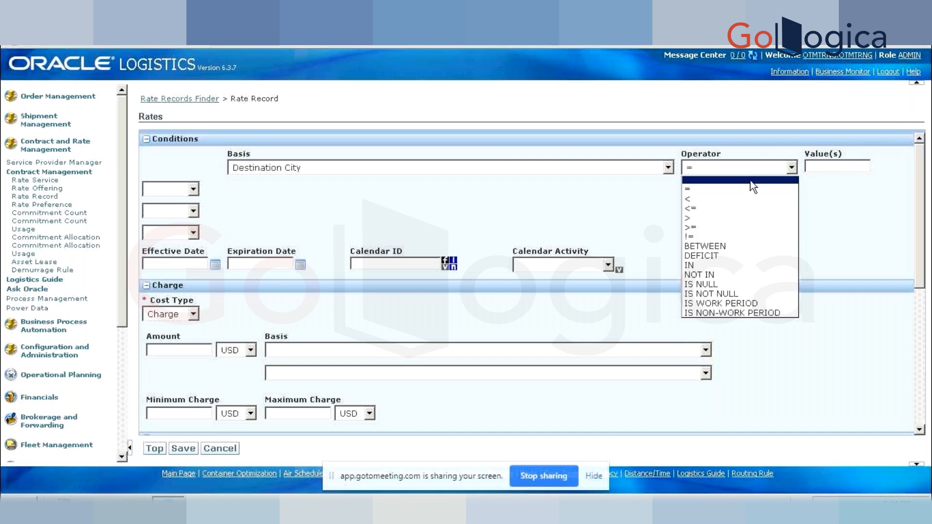
pyautogui.click(750, 181)
pyautogui.click(592, 168)
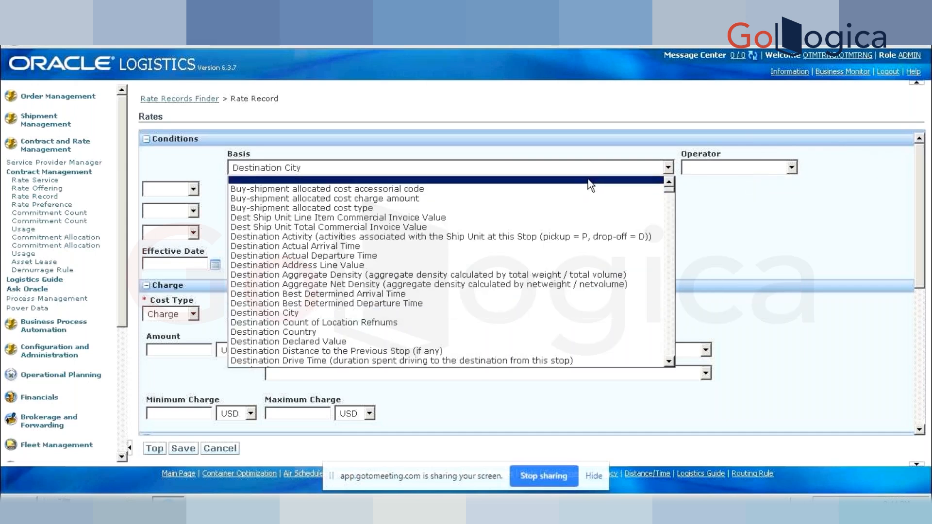
pyautogui.click(591, 181)
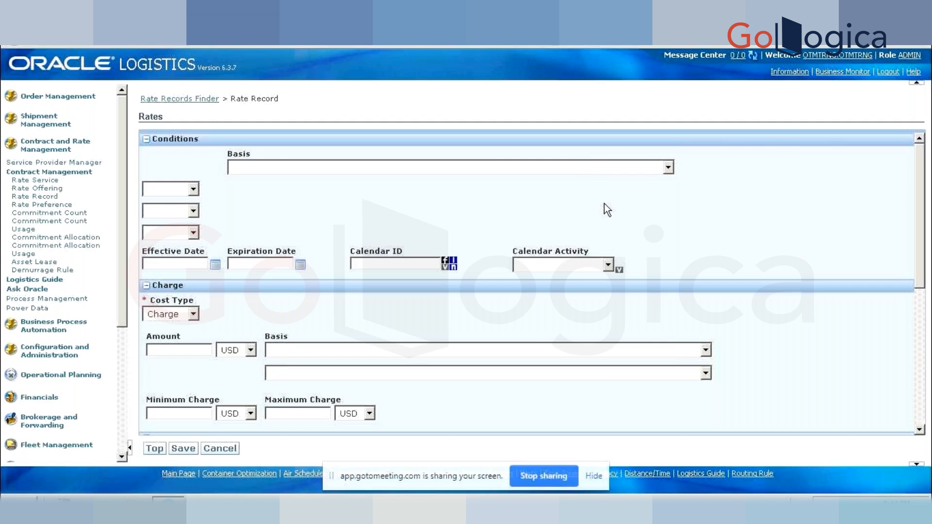
# Review the charge, options and miscellaneous sections of the new cost entry.
pyautogui.scroll(-1, 606, 210)
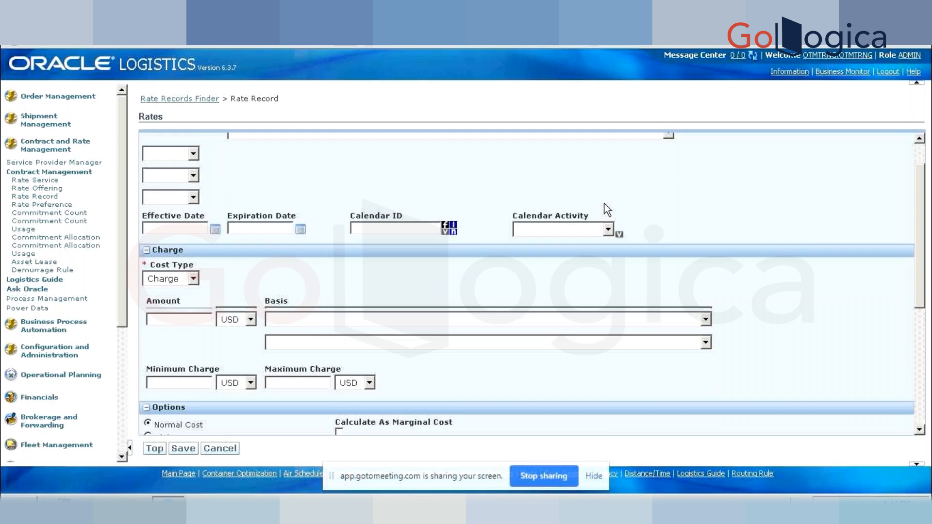
pyautogui.scroll(-4, 607, 210)
pyautogui.scroll(-2, 539, 173)
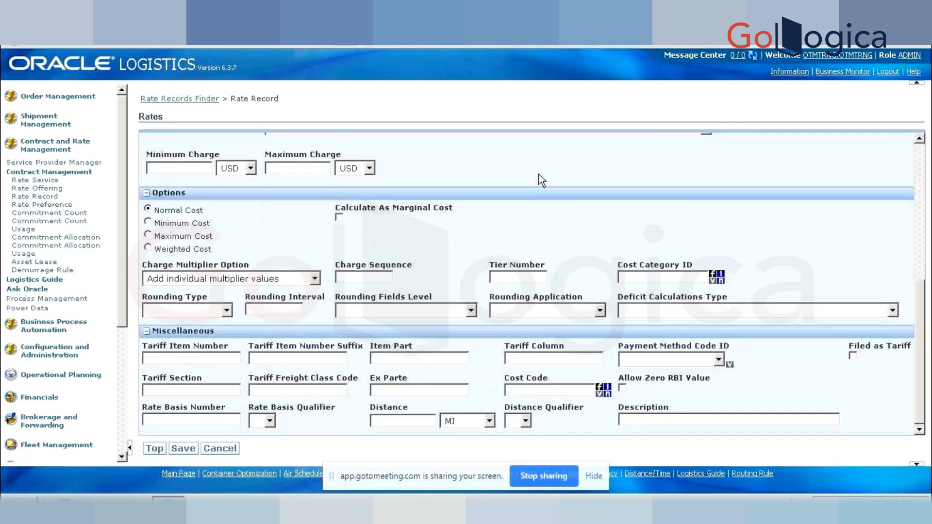
pyautogui.scroll(4, 539, 174)
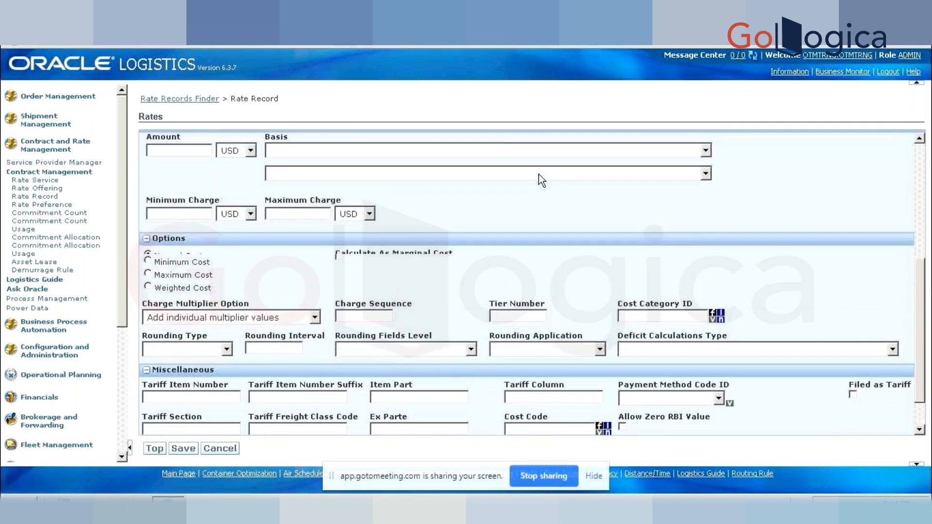
pyautogui.scroll(2, 463, 136)
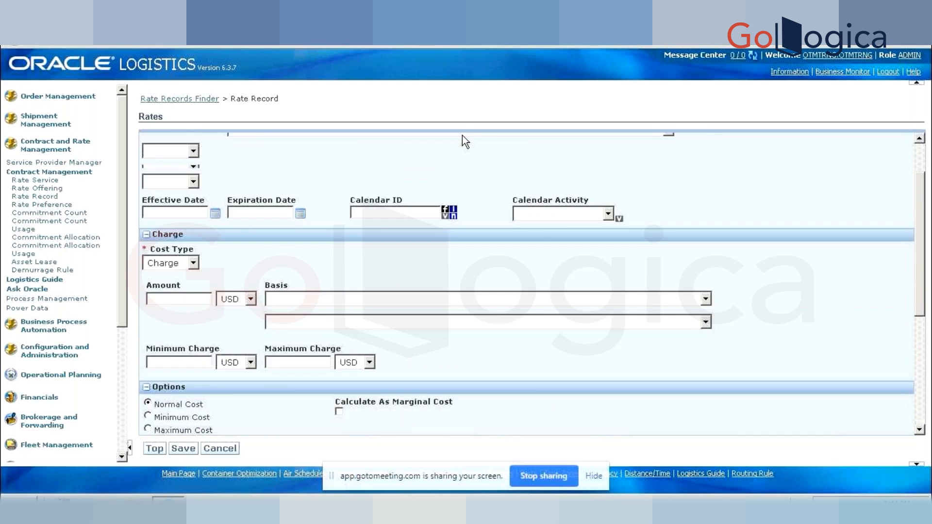
pyautogui.scroll(1, 462, 136)
pyautogui.scroll(-7, 462, 135)
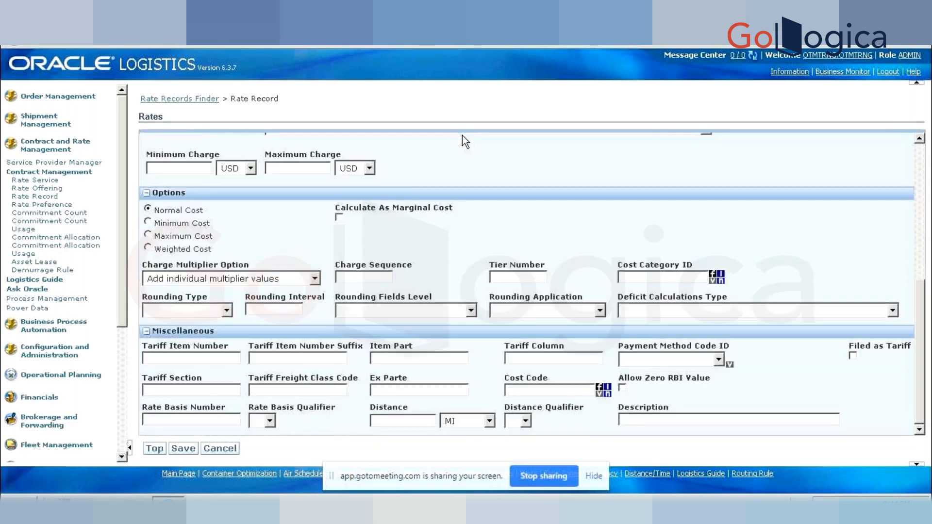
# Set the charge amount of the new cost entry to 10 USD with Shipment as its basis.
pyautogui.scroll(8, 463, 135)
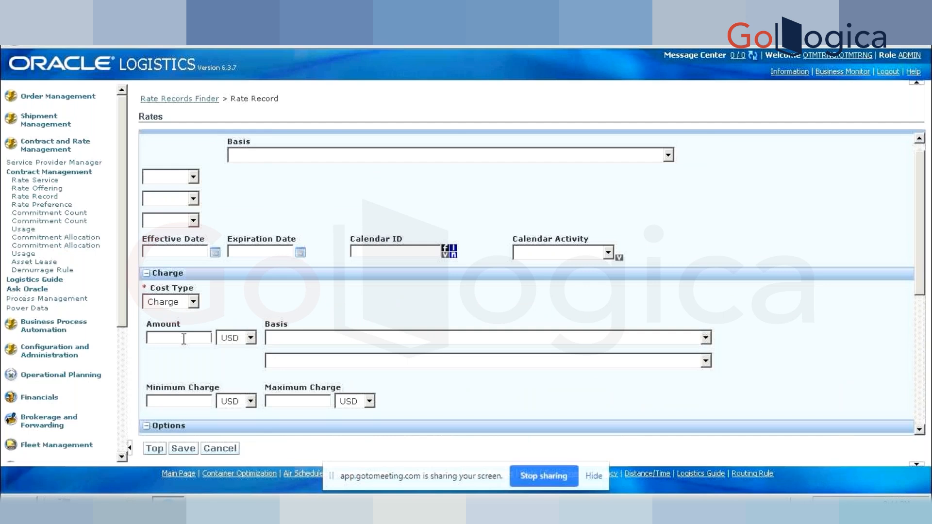
pyautogui.write('10')
pyautogui.click(315, 338)
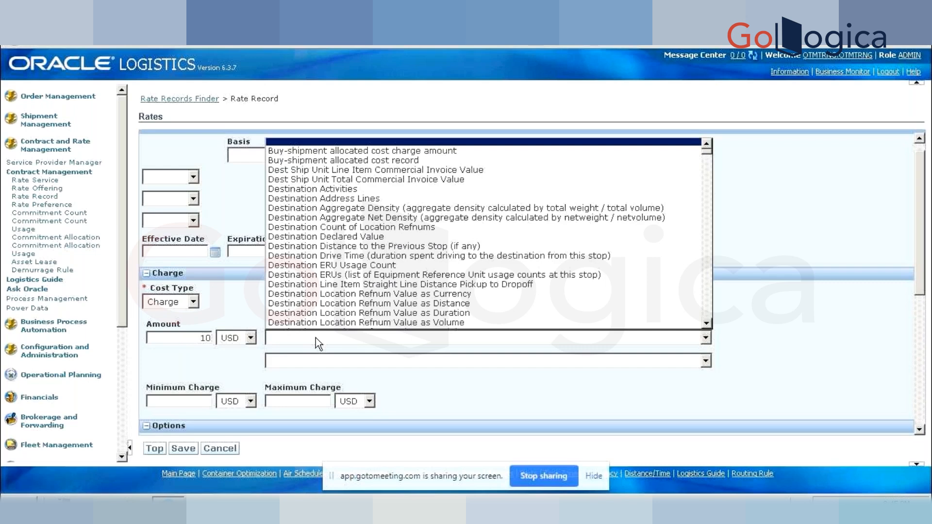
pyautogui.press('s')
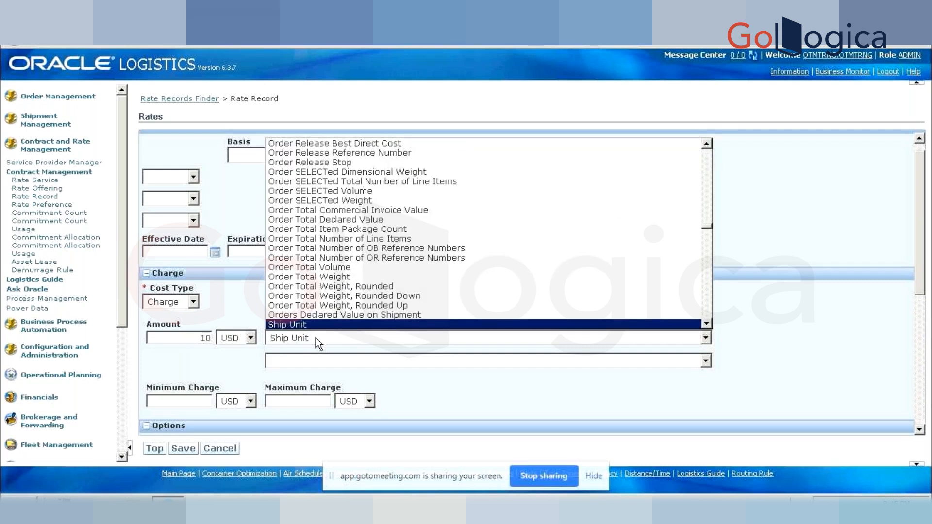
pyautogui.press('Down')
pyautogui.press('Down')
pyautogui.press('Down')
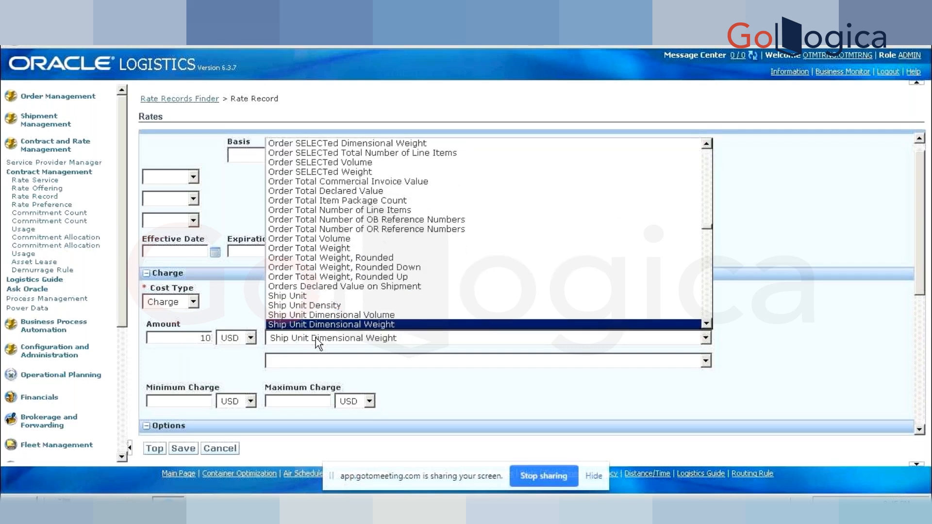
pyautogui.press('Down')
pyautogui.press('Down')
pyautogui.press('Down')
pyautogui.press('Down')
pyautogui.press('Down')
pyautogui.press('Down')
pyautogui.press('Down')
pyautogui.press('Down')
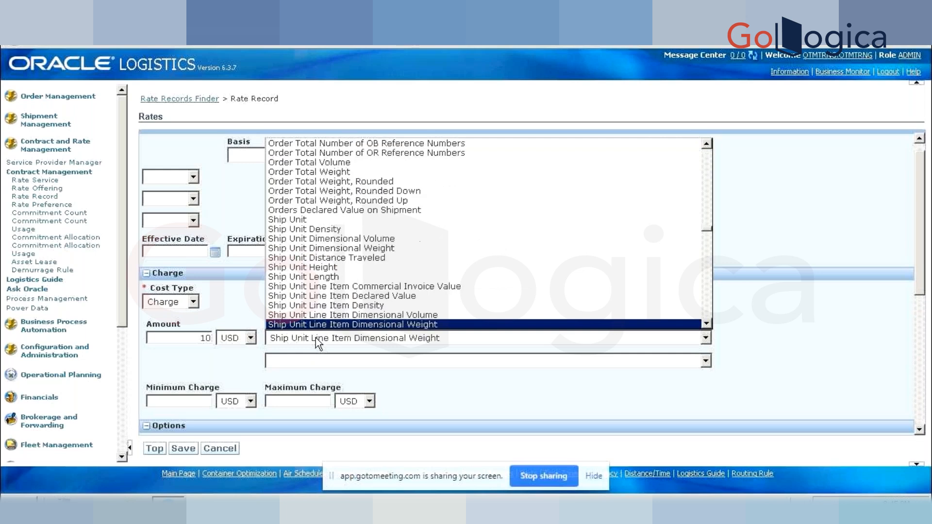
pyautogui.press('Down')
pyautogui.press('Down')
pyautogui.press('Down')
pyautogui.press('Down')
pyautogui.press('Down')
pyautogui.press('Down')
pyautogui.press('Down')
pyautogui.press('Down')
pyautogui.press('Down')
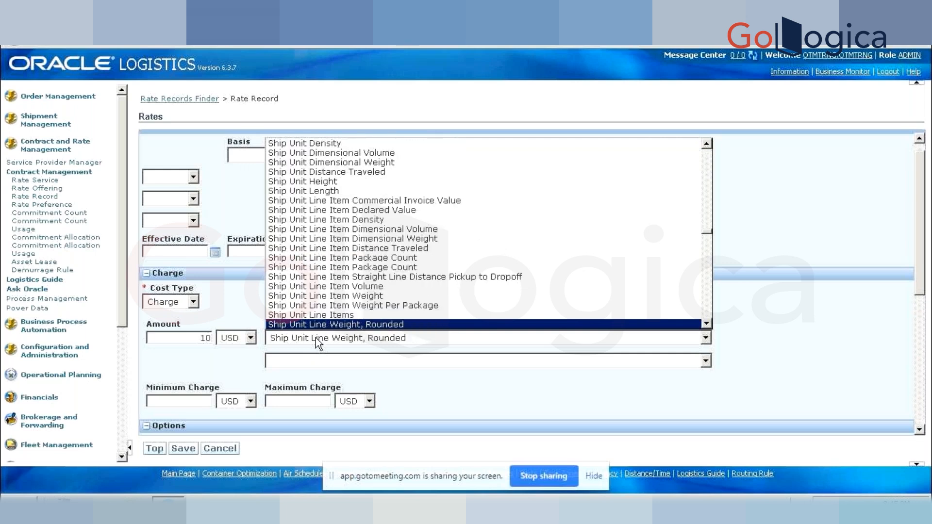
pyautogui.press('Down')
pyautogui.press('Down')
pyautogui.press('Down')
pyautogui.press('Down')
pyautogui.press('Down')
pyautogui.press('Down')
pyautogui.press('Down')
pyautogui.press('Down')
pyautogui.press('Down')
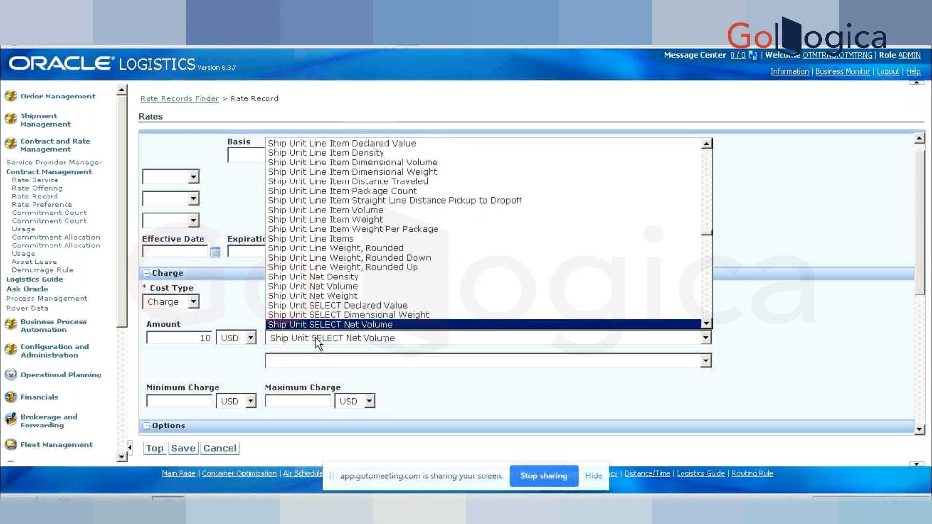
pyautogui.press('Down')
pyautogui.click(365, 329)
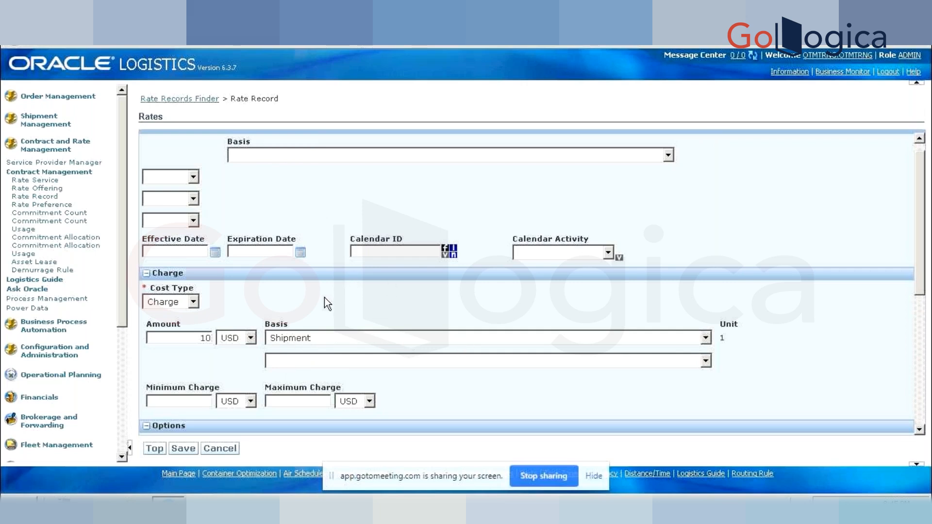
# Examine the filled-in cost entry from its conditions through the miscellaneous section, including the available charge basis choices.
pyautogui.scroll(-3, 325, 298)
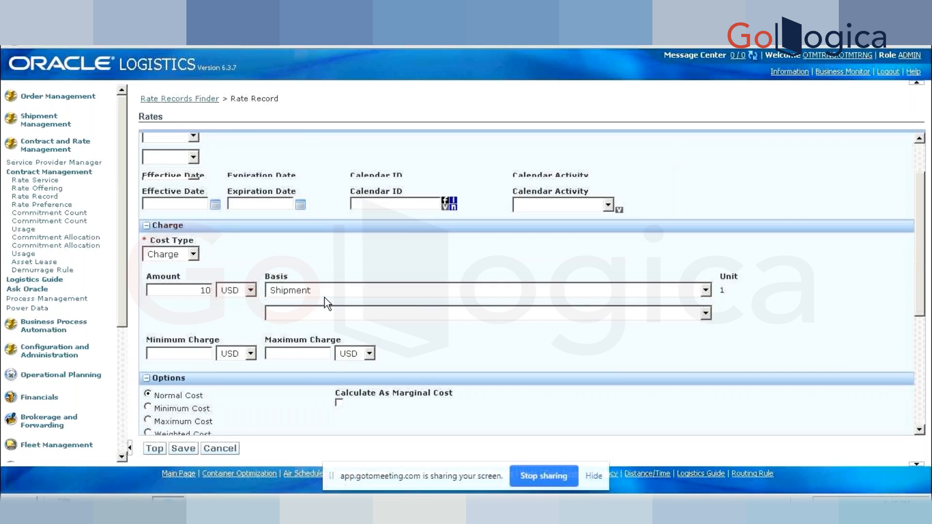
pyautogui.scroll(-5, 325, 297)
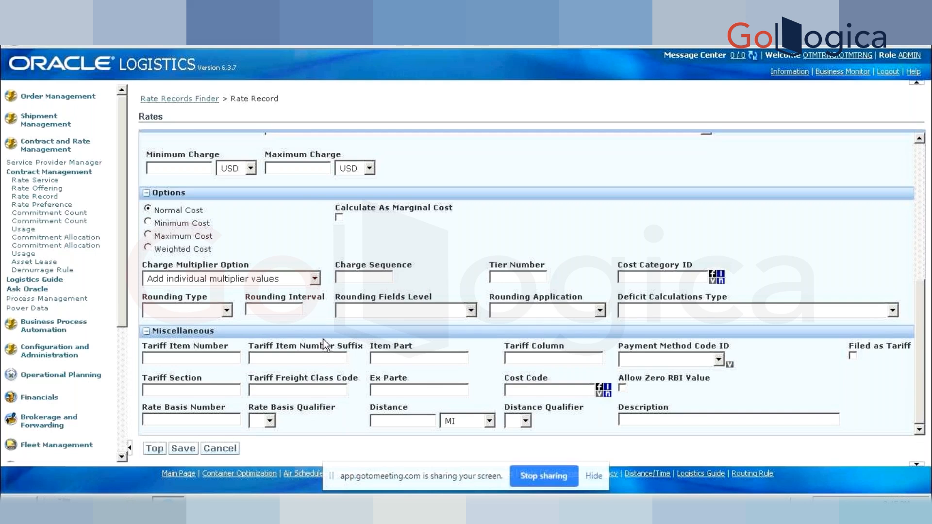
pyautogui.scroll(1, 324, 344)
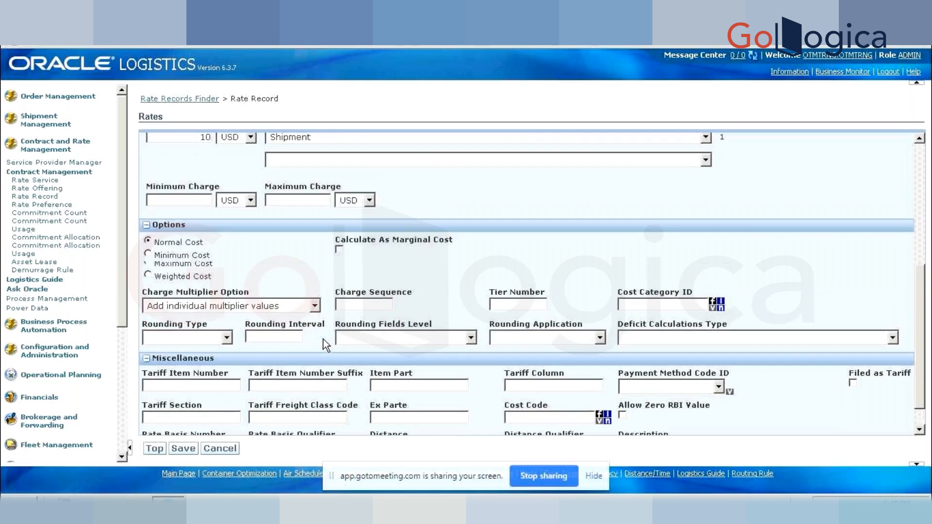
pyautogui.scroll(4, 324, 345)
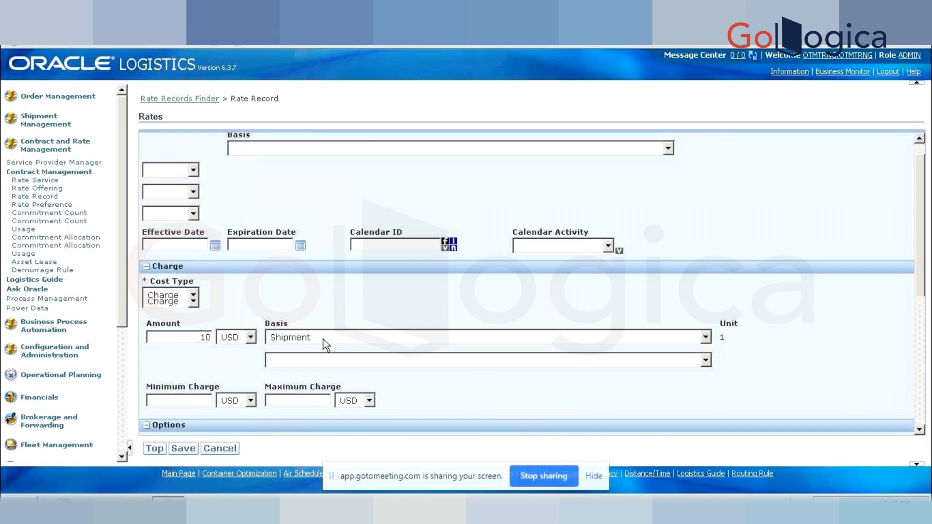
pyautogui.scroll(1, 325, 345)
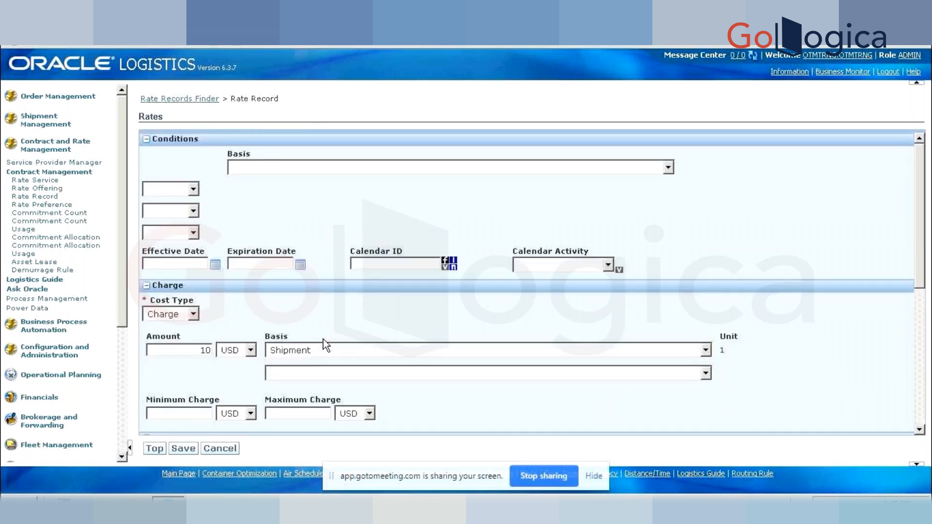
pyautogui.scroll(-1, 324, 344)
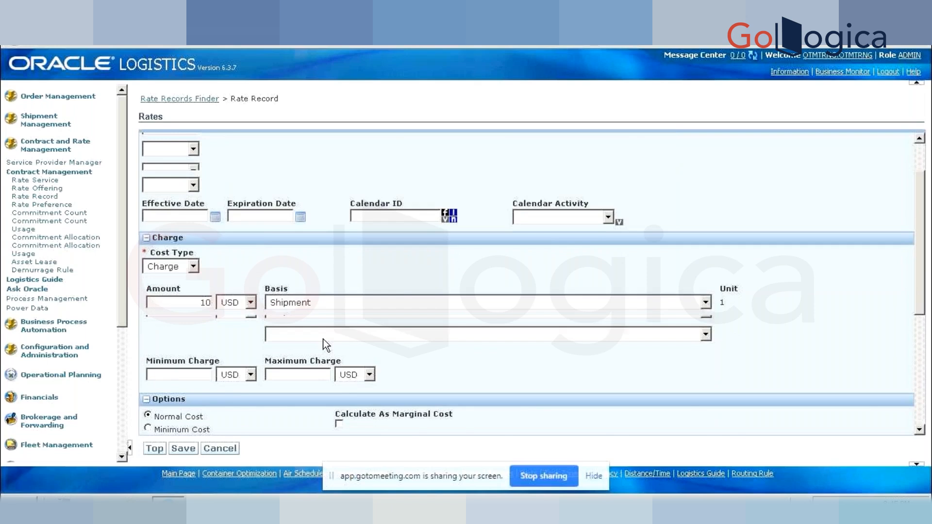
pyautogui.scroll(-3, 324, 345)
pyautogui.scroll(4, 324, 345)
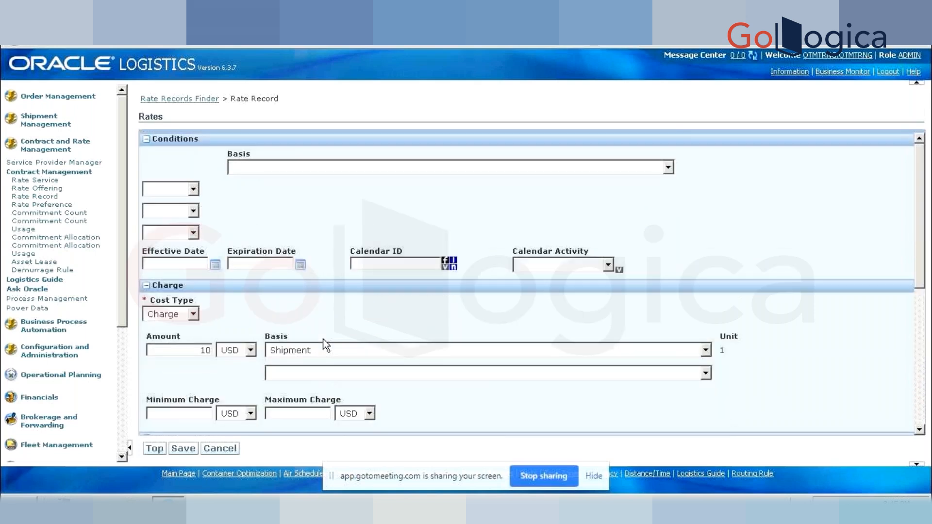
pyautogui.click(325, 350)
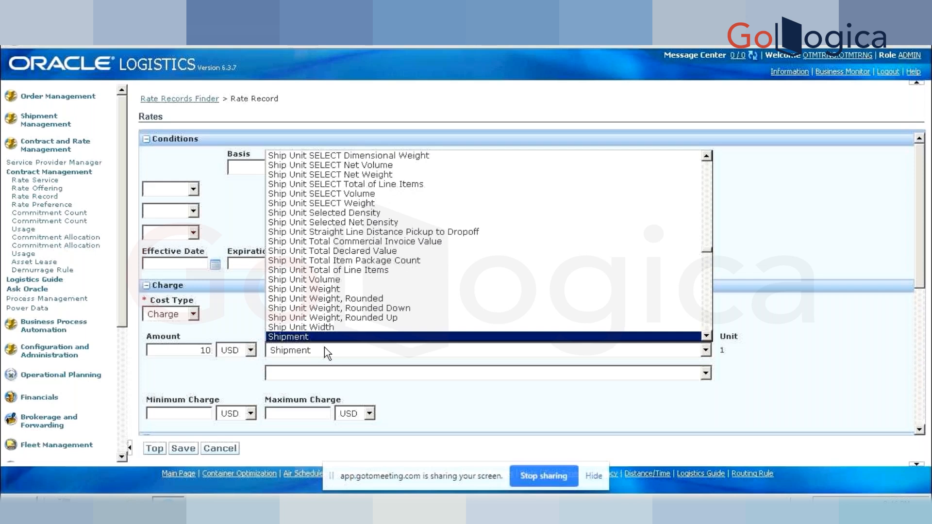
pyautogui.click(764, 365)
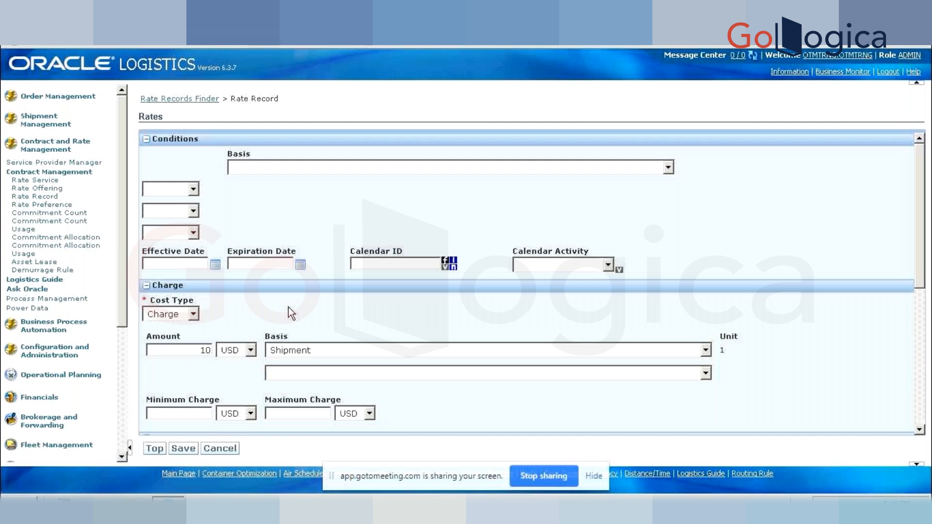
# Save the cost entry, pass over accessorials and special services without adding any, and finish the rate record.
pyautogui.click(184, 452)
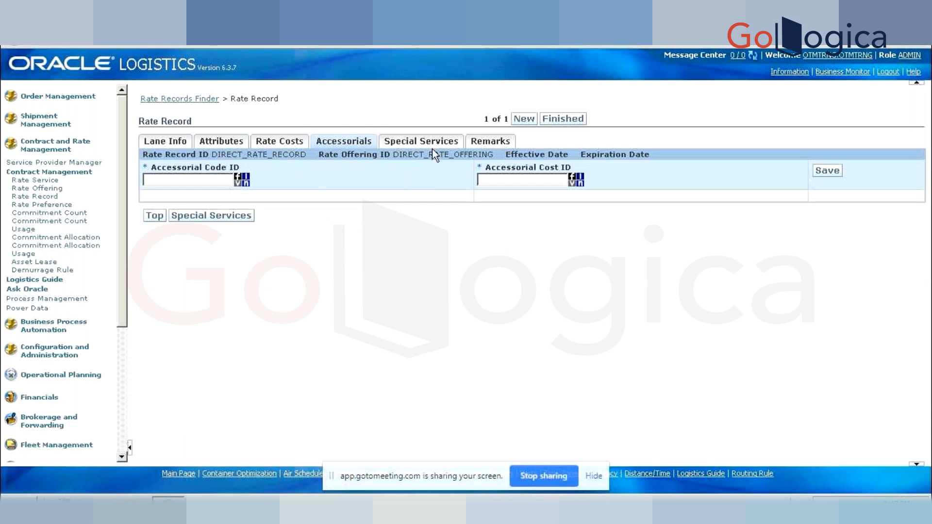
pyautogui.click(227, 217)
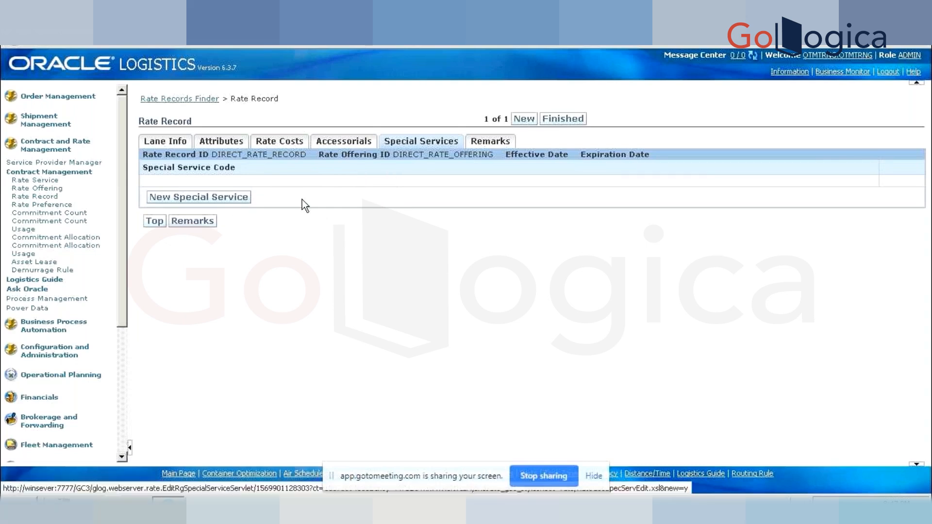
pyautogui.click(570, 118)
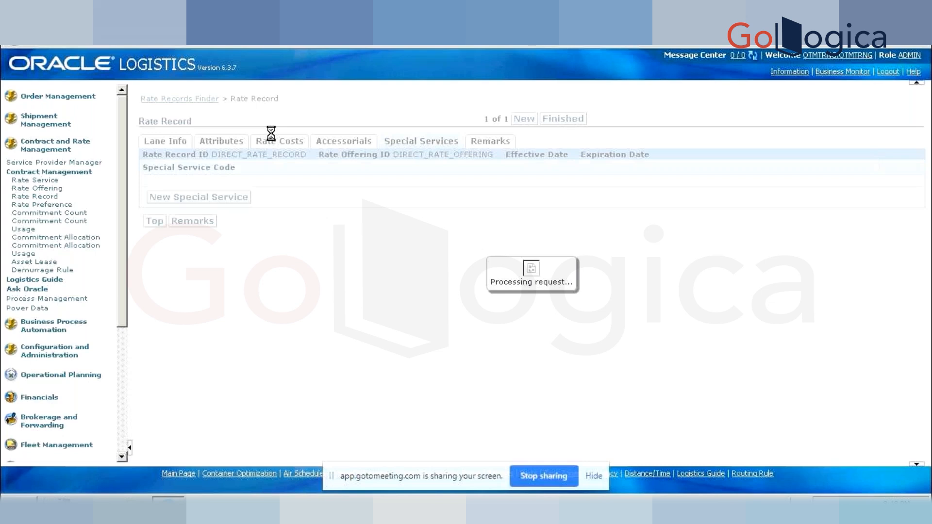
# Open the Itinerary Manager in shipment management and start a new itinerary.
pyautogui.click(50, 123)
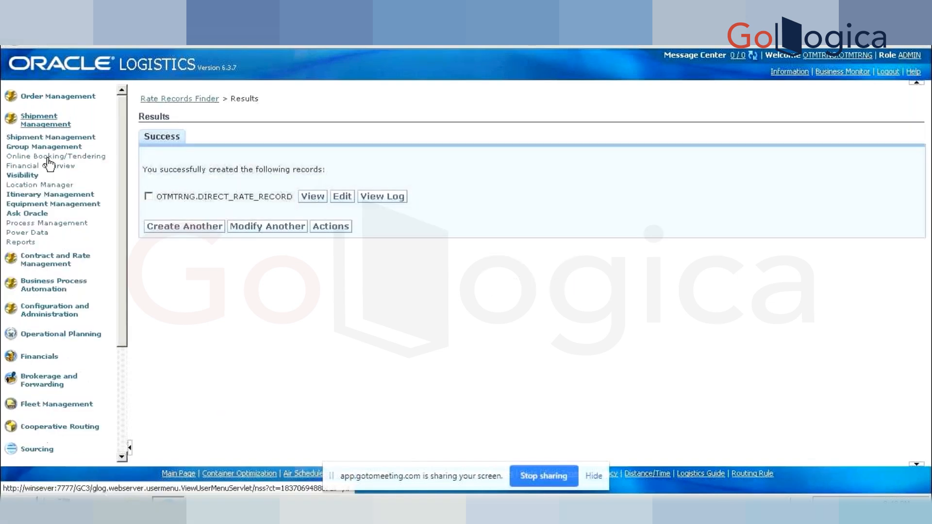
pyautogui.click(45, 195)
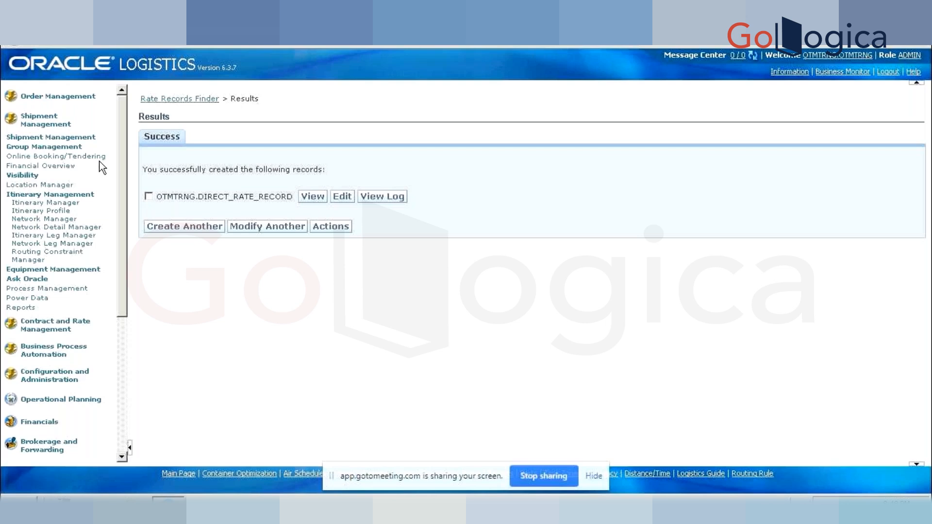
pyautogui.click(62, 204)
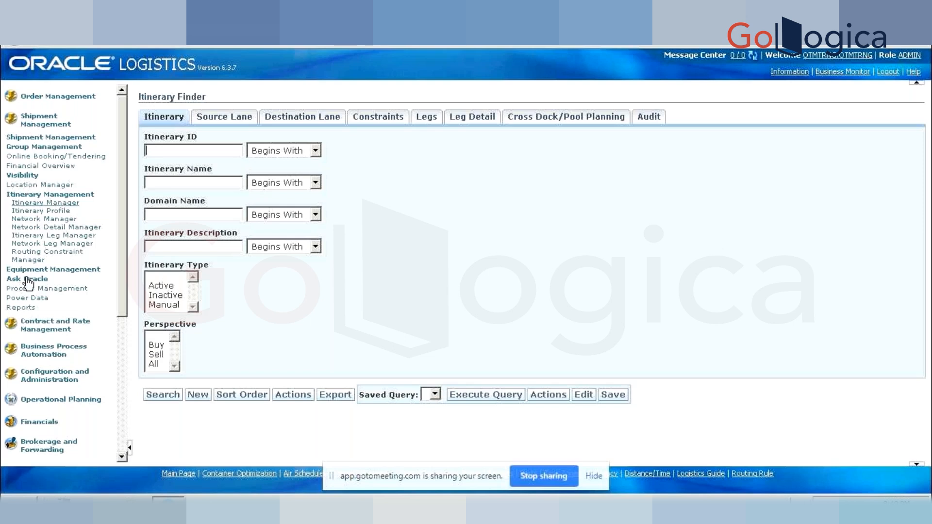
pyautogui.click(202, 397)
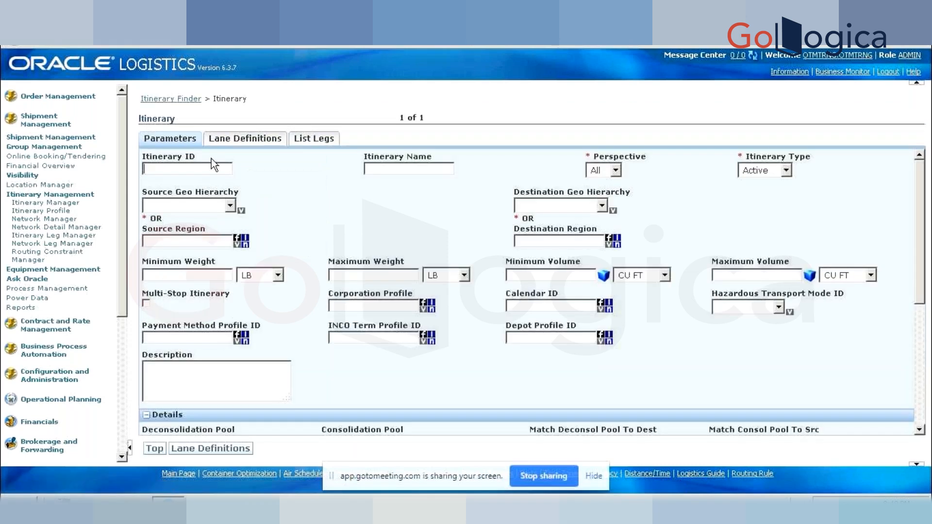
# Give the new itinerary the ID DIRECT_BAN_CHE_ITI and set its perspective to Buy.
pyautogui.write('DIRECT_BN')
pyautogui.press('BackSpace')
pyautogui.write('AN_CHE_ITI')
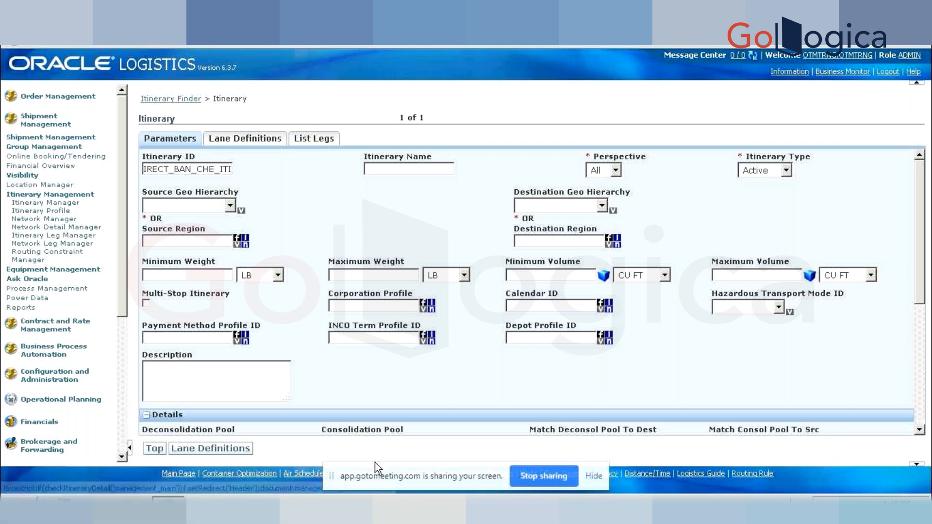
pyautogui.click(598, 170)
pyautogui.click(600, 194)
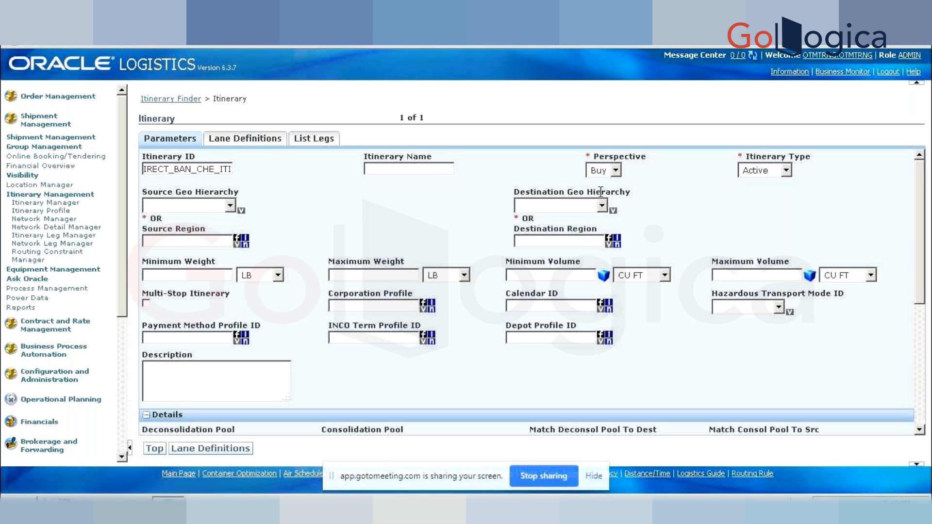
pyautogui.click(379, 168)
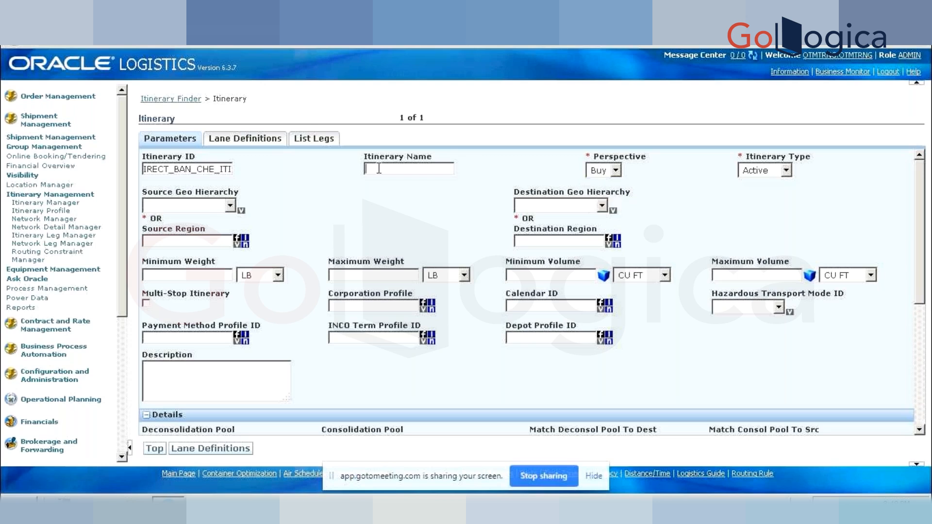
# Set both the source and the destination geo hierarchy of the itinerary to LOCATION.
pyautogui.click(193, 208)
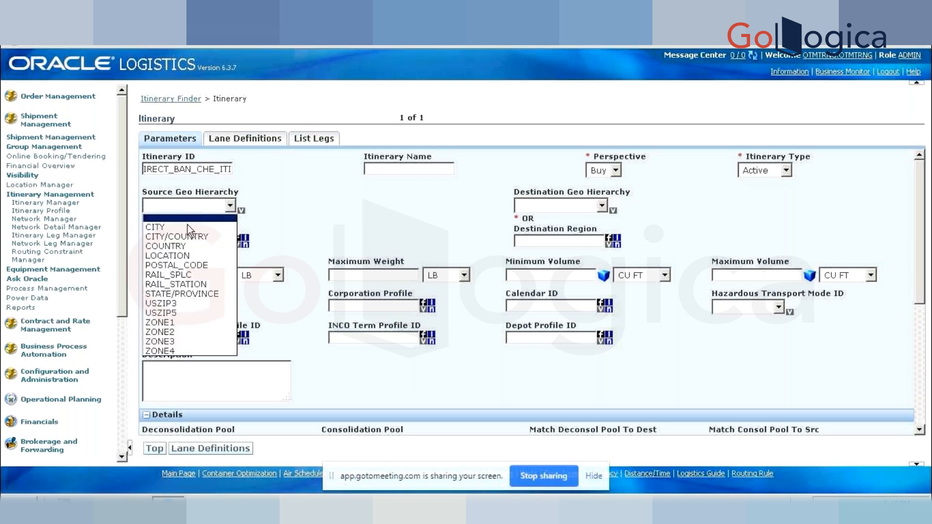
pyautogui.click(187, 255)
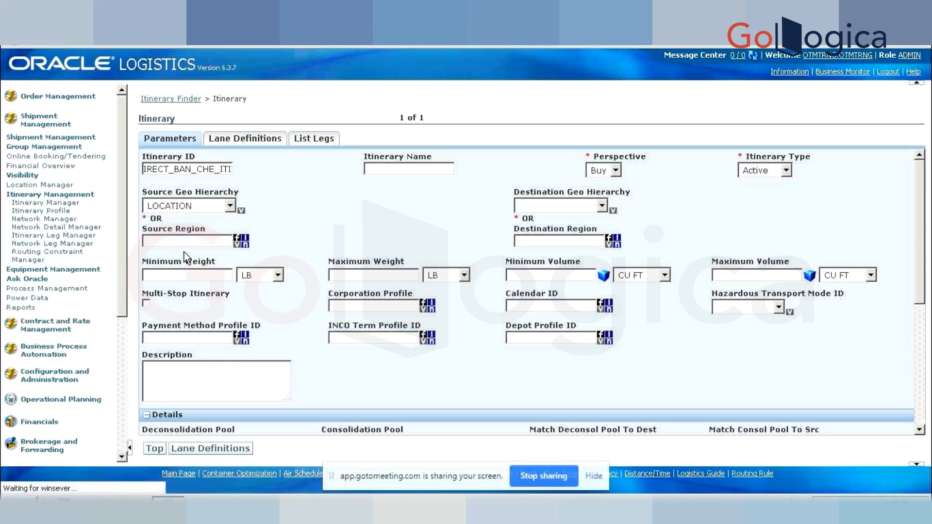
pyautogui.click(549, 208)
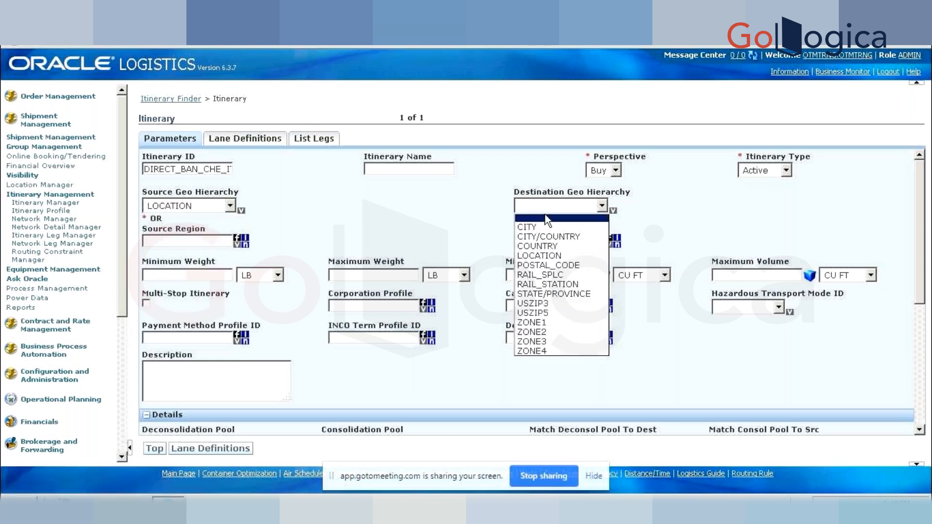
pyautogui.click(541, 255)
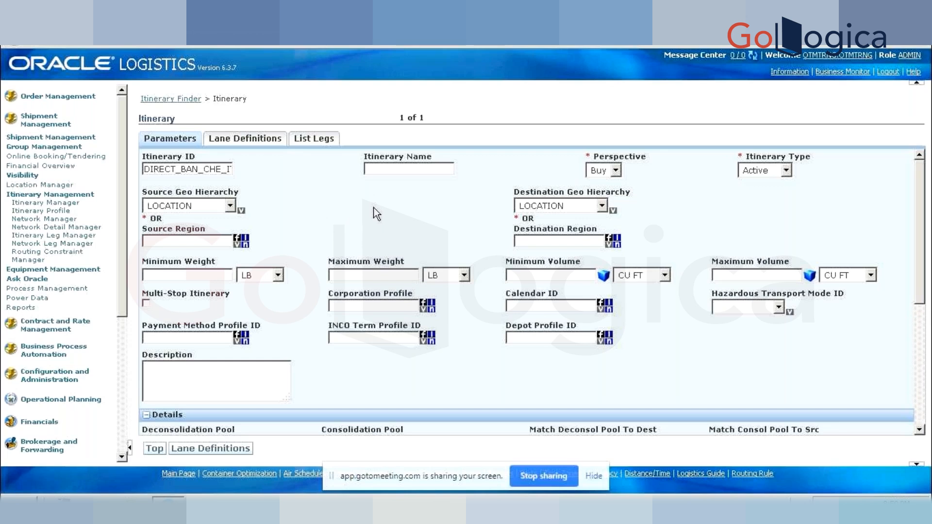
# In the itinerary's lane definition, set the source location to BANGALORE and the destination location to CHENNAI.
pyautogui.scroll(-2, 374, 207)
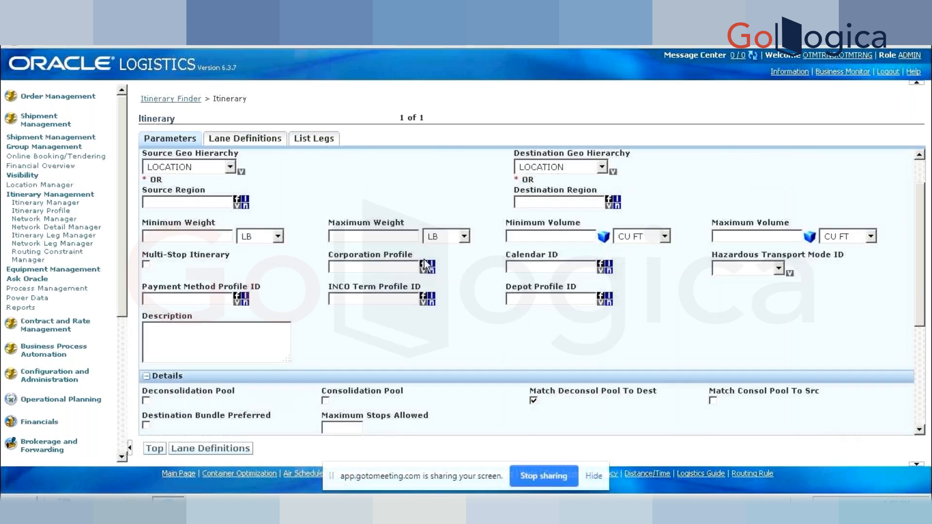
pyautogui.scroll(-2, 426, 266)
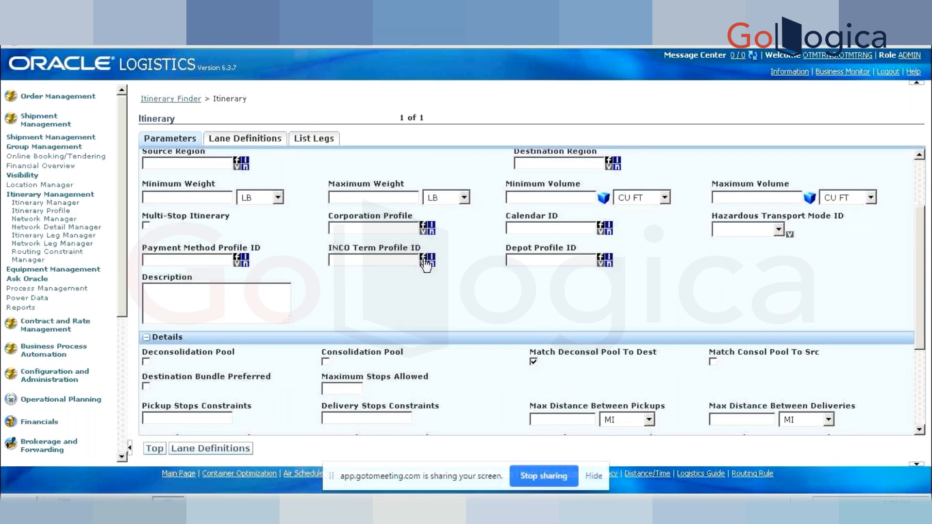
pyautogui.scroll(-5, 426, 264)
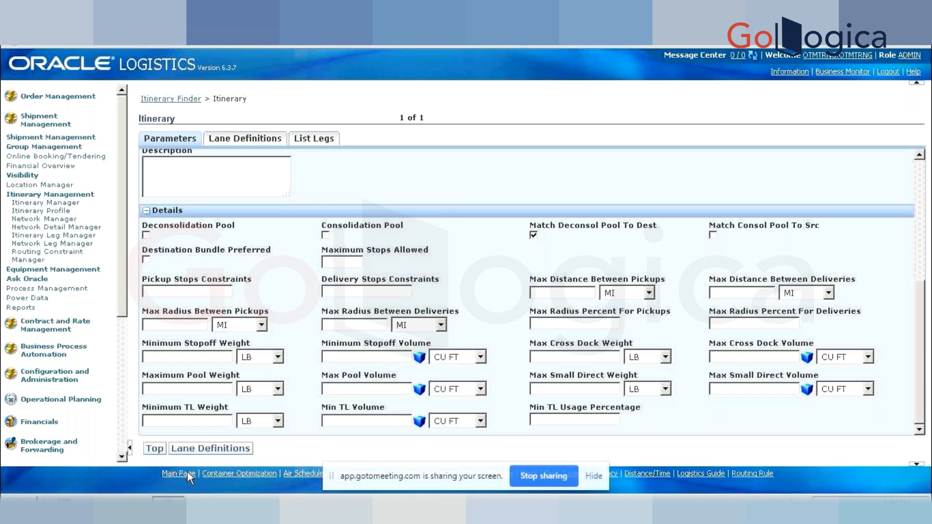
pyautogui.click(222, 451)
pyautogui.write('BANGALORE')
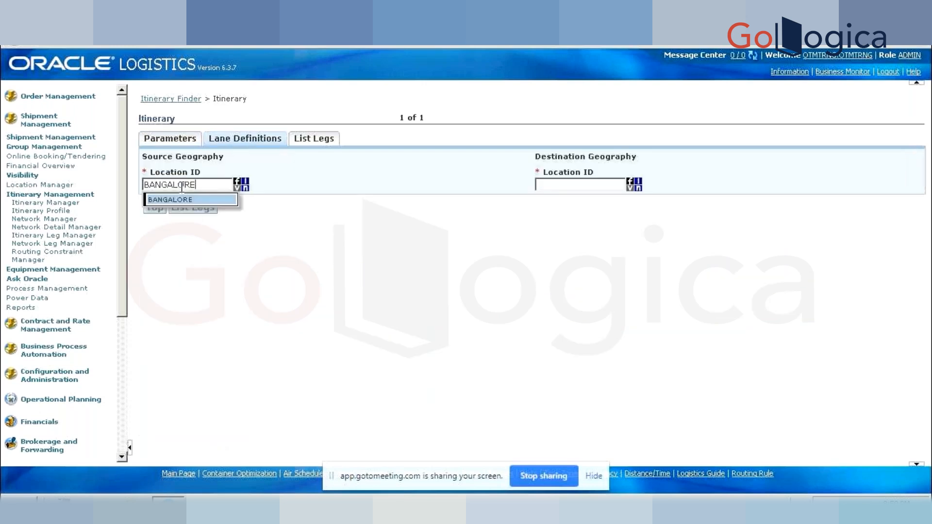
pyautogui.click(182, 199)
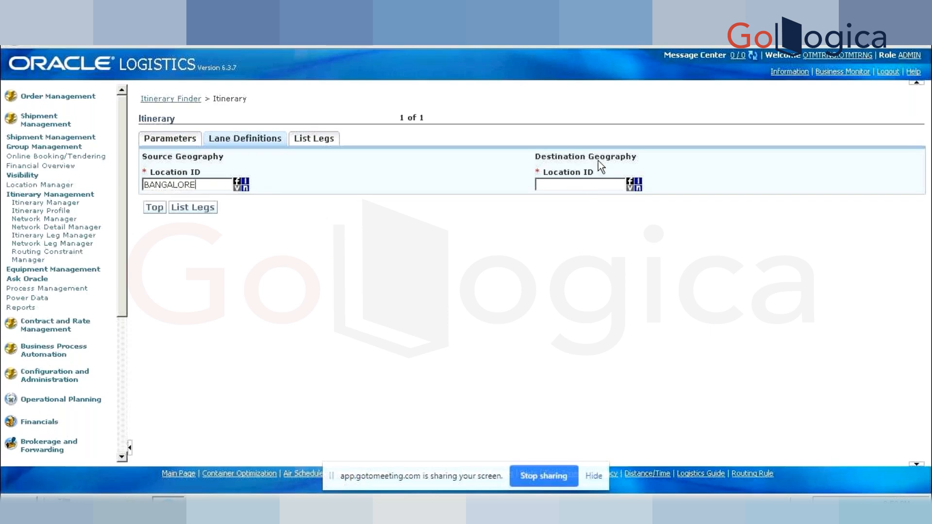
pyautogui.click(583, 184)
pyautogui.write('CHEN')
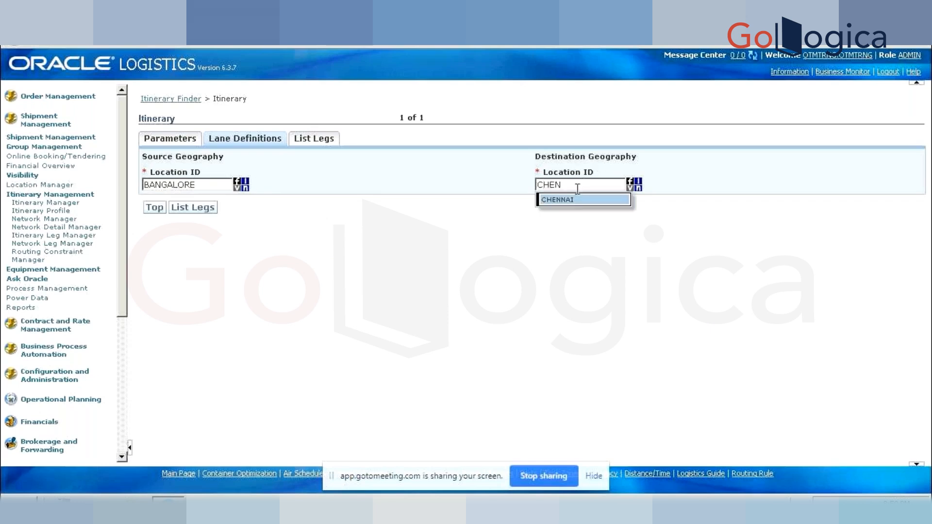
pyautogui.click(574, 199)
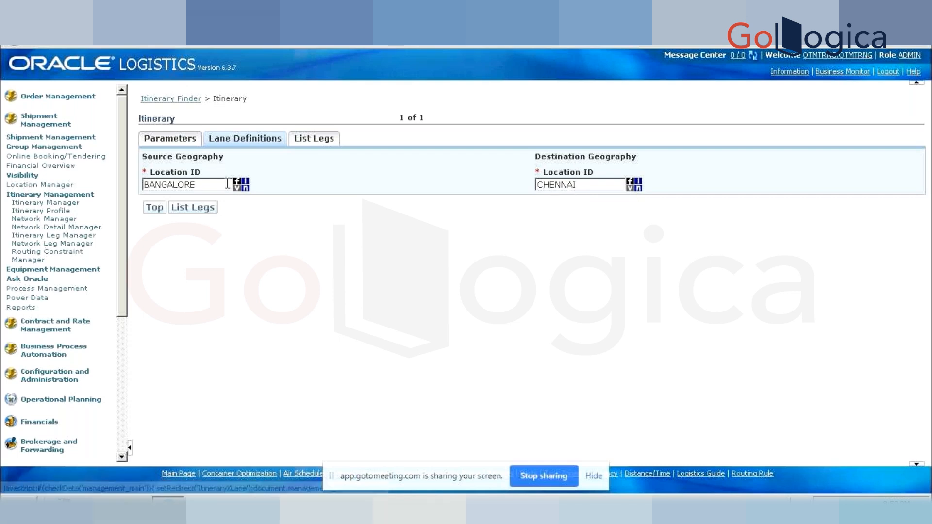
# Add a new primary leg with sequence number 1 to the itinerary and set its equipment assignment type to Optimize Equipment.
pyautogui.click(194, 208)
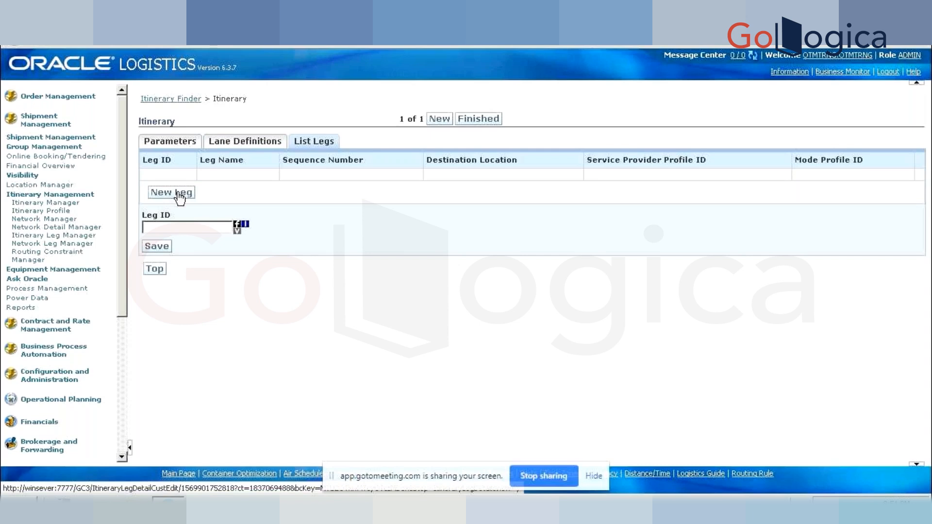
pyautogui.click(180, 194)
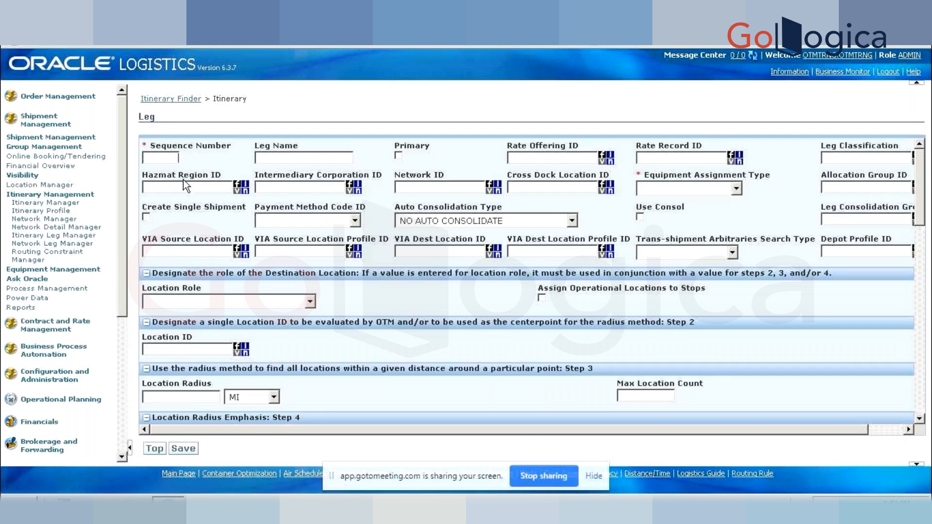
pyautogui.click(398, 156)
pyautogui.click(681, 188)
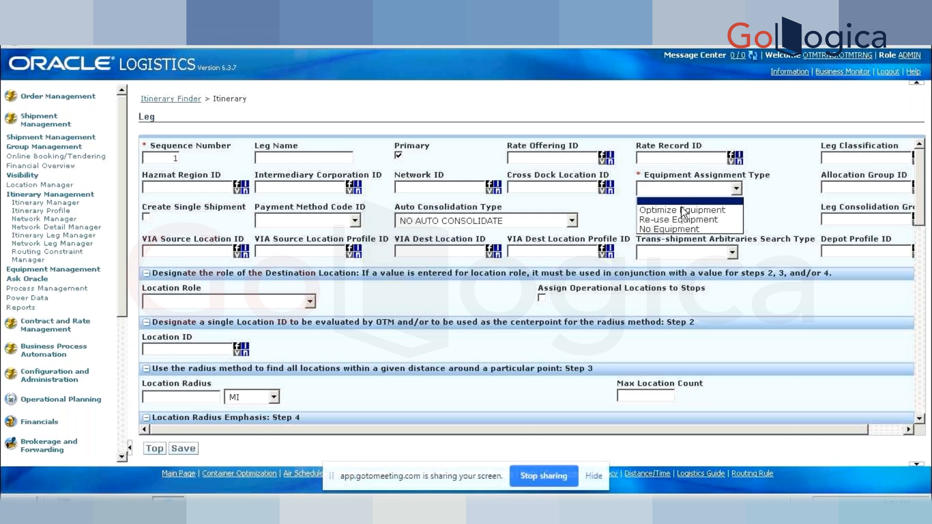
pyautogui.click(685, 212)
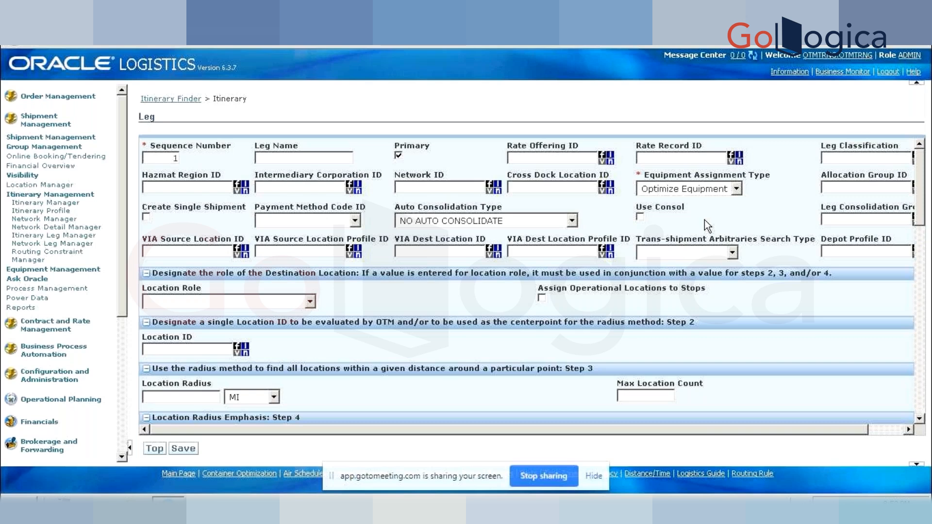
# Review the leg's available equipment assignment types, keeping Optimize Equipment selected.
pyautogui.scroll(-1, 704, 226)
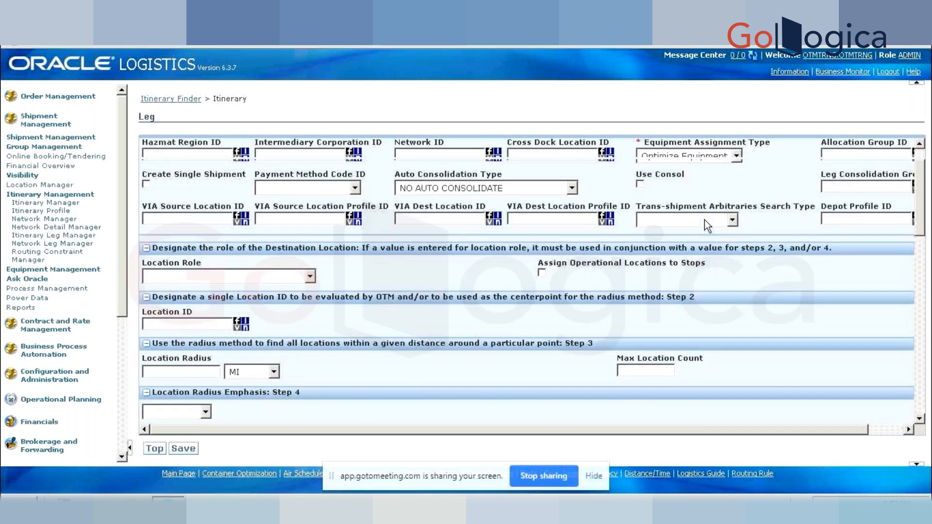
pyautogui.scroll(1, 704, 220)
pyautogui.click(708, 190)
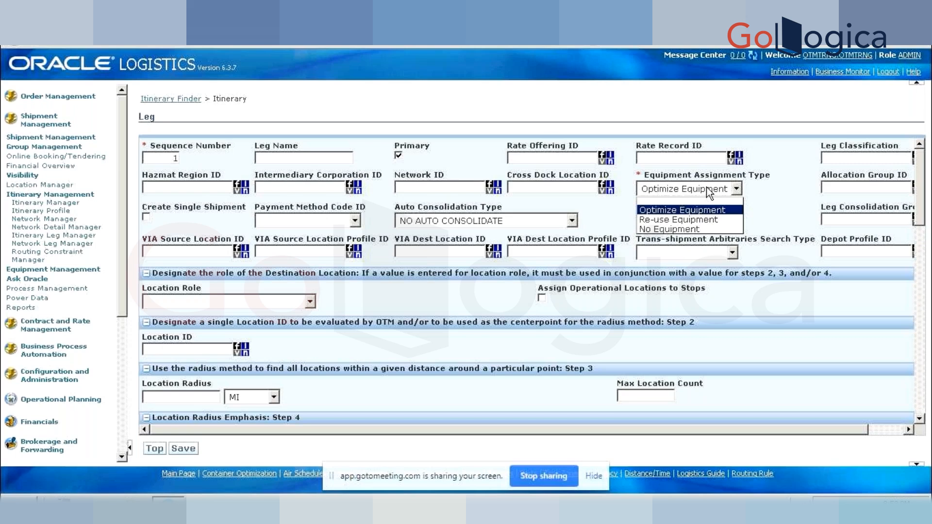
pyautogui.click(695, 211)
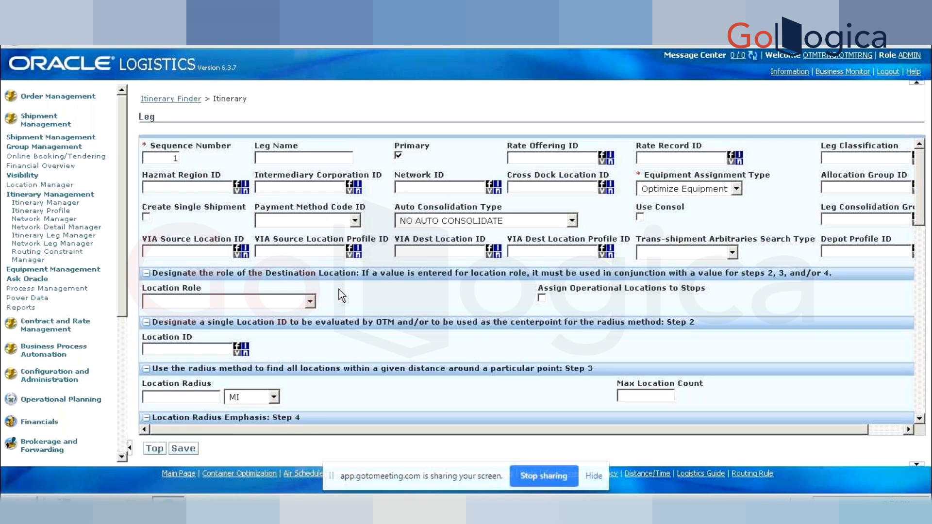
# Examine the leg's destination location role, location ID, radius, location profile and interim point sections.
pyautogui.scroll(-5, 338, 290)
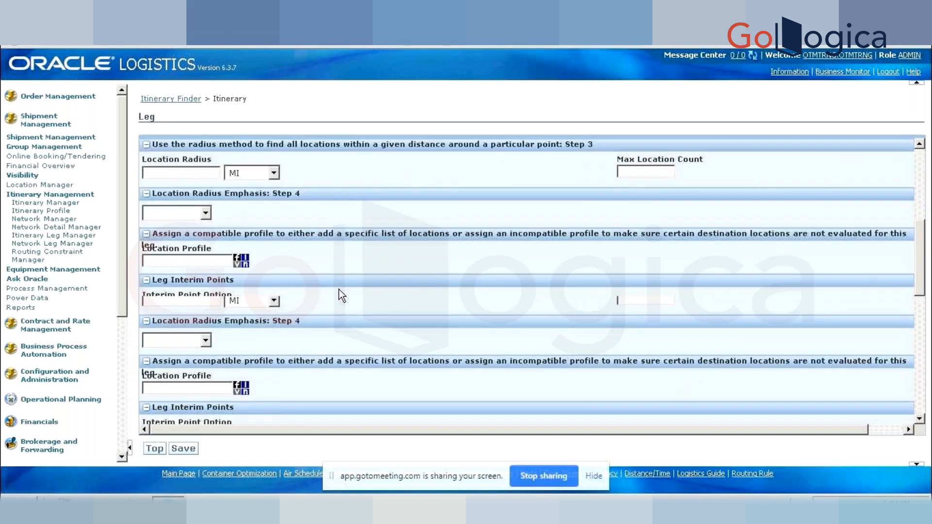
pyautogui.scroll(-1, 338, 289)
pyautogui.scroll(6, 339, 289)
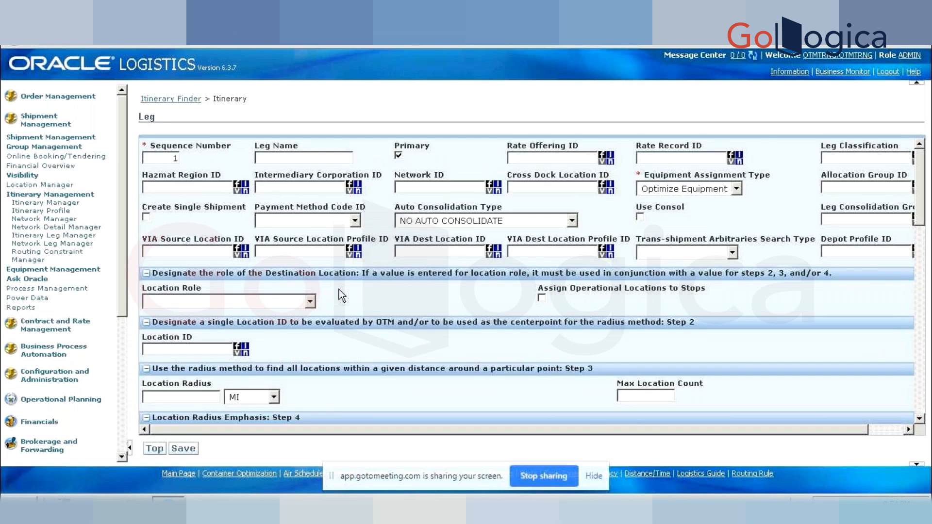
pyautogui.scroll(-1, 339, 289)
pyautogui.scroll(-2, 339, 289)
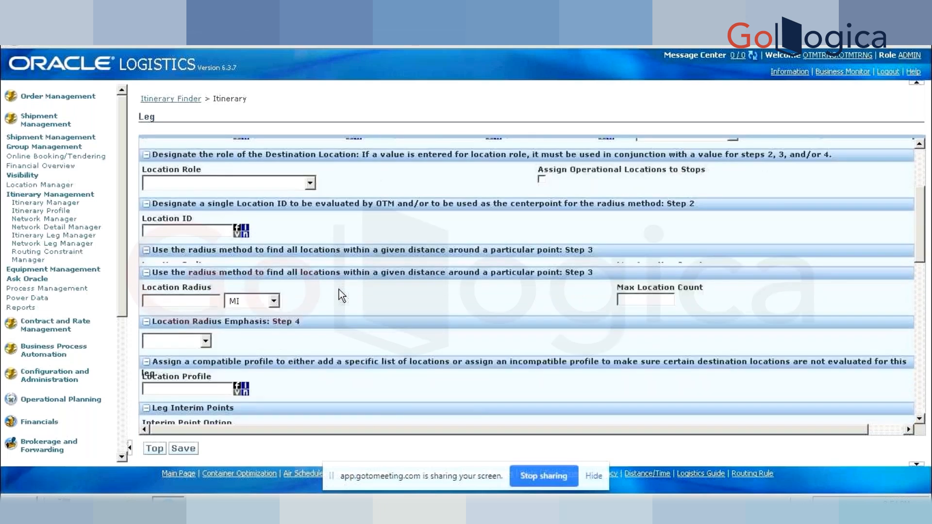
pyautogui.scroll(-12, 339, 289)
pyautogui.scroll(12, 339, 289)
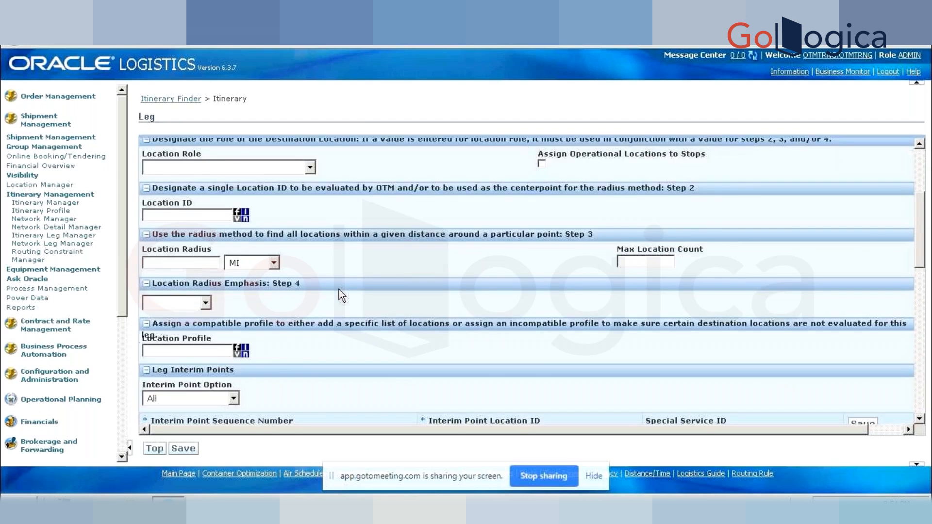
pyautogui.scroll(4, 339, 289)
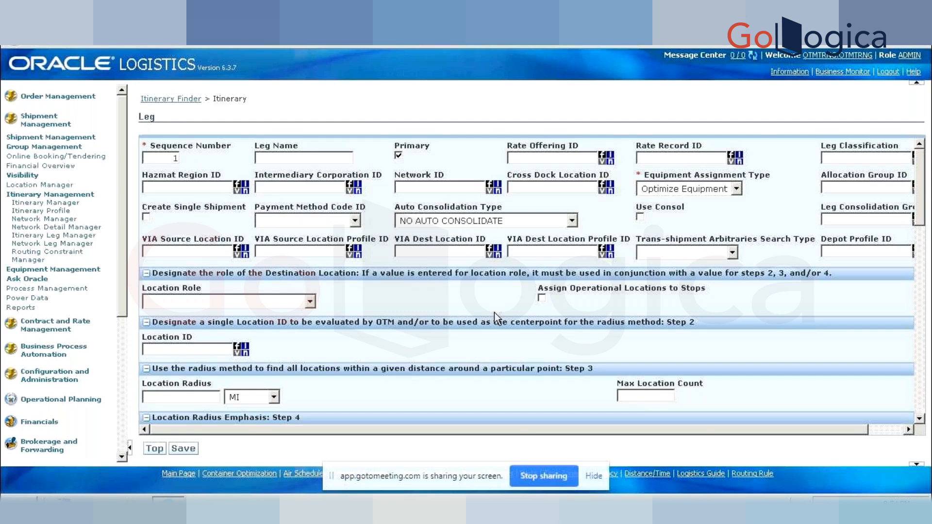
pyautogui.scroll(-2, 495, 313)
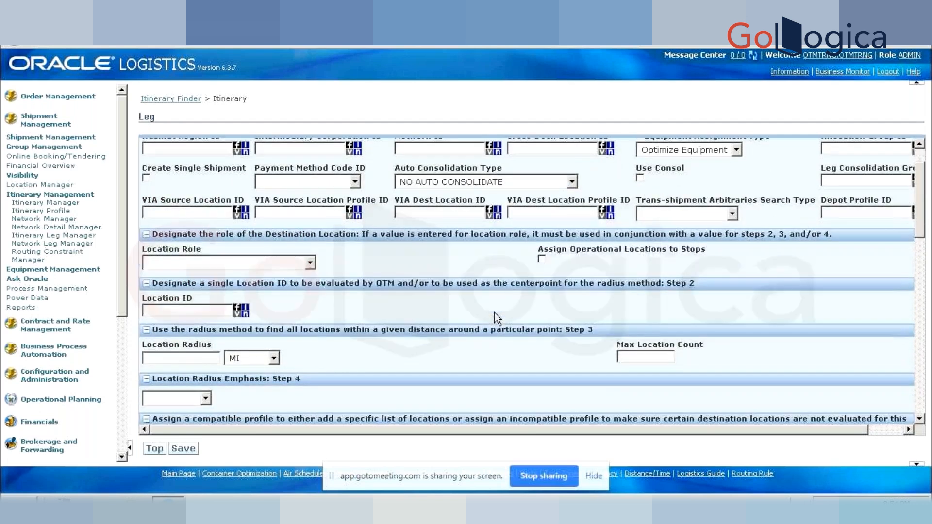
pyautogui.scroll(-1, 494, 312)
pyautogui.scroll(-3, 494, 318)
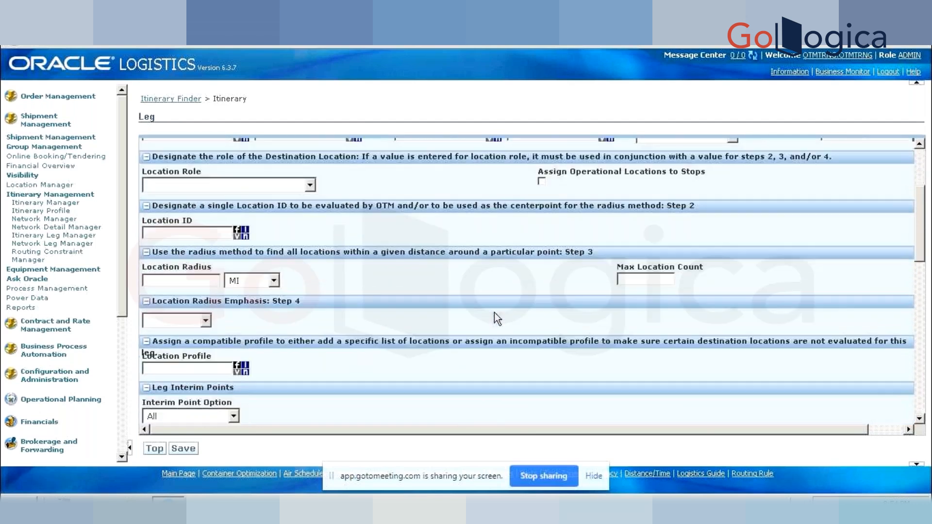
pyautogui.scroll(-2, 498, 319)
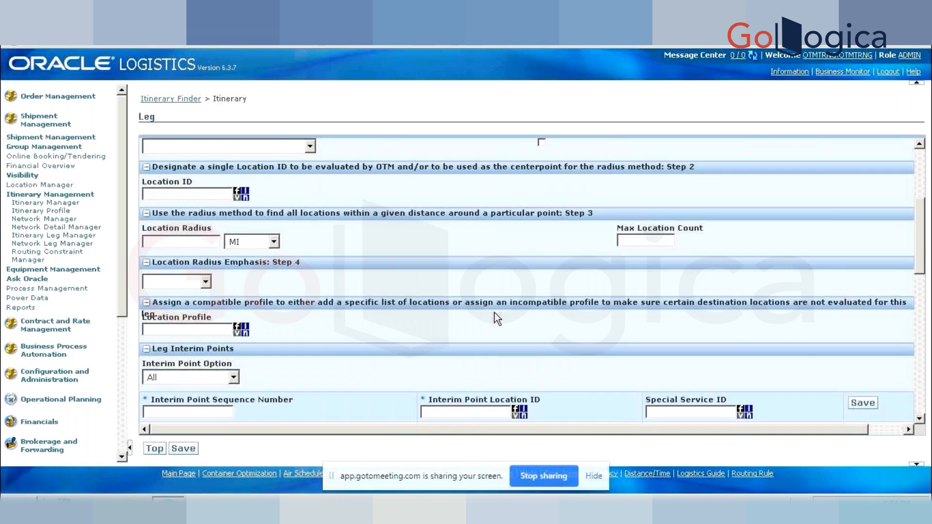
pyautogui.scroll(8, 498, 319)
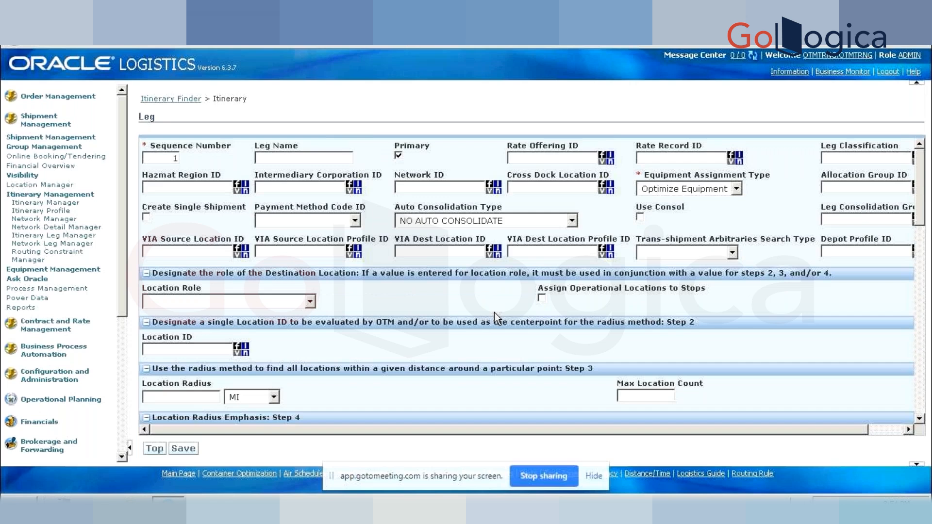
pyautogui.scroll(-2, 495, 315)
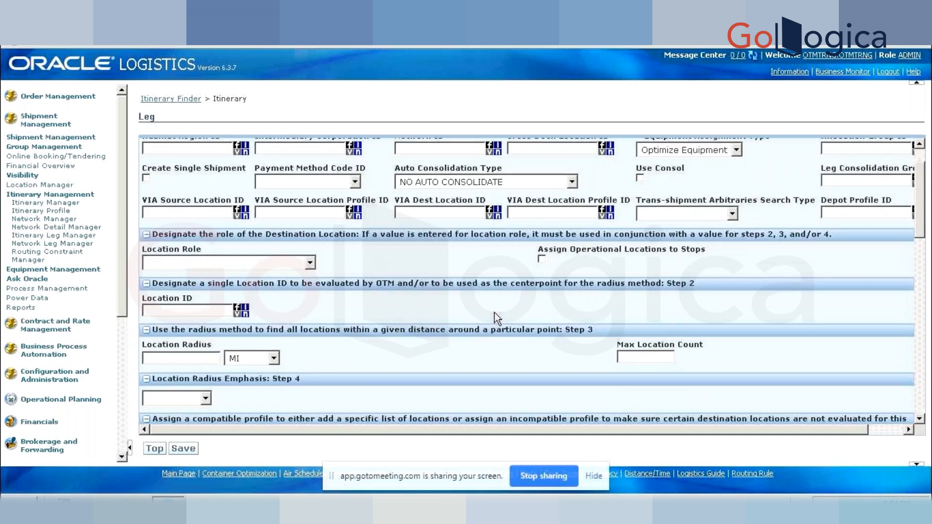
pyautogui.scroll(-1, 494, 313)
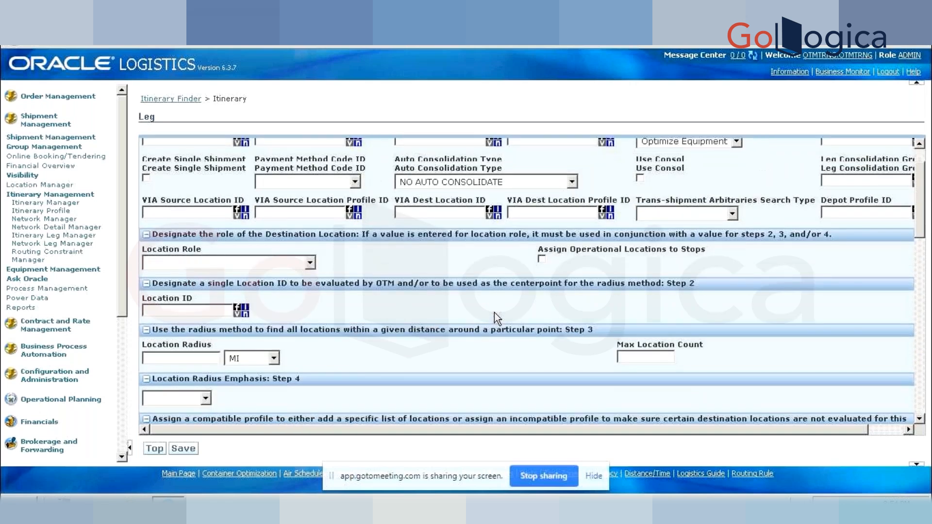
pyautogui.scroll(-2, 495, 313)
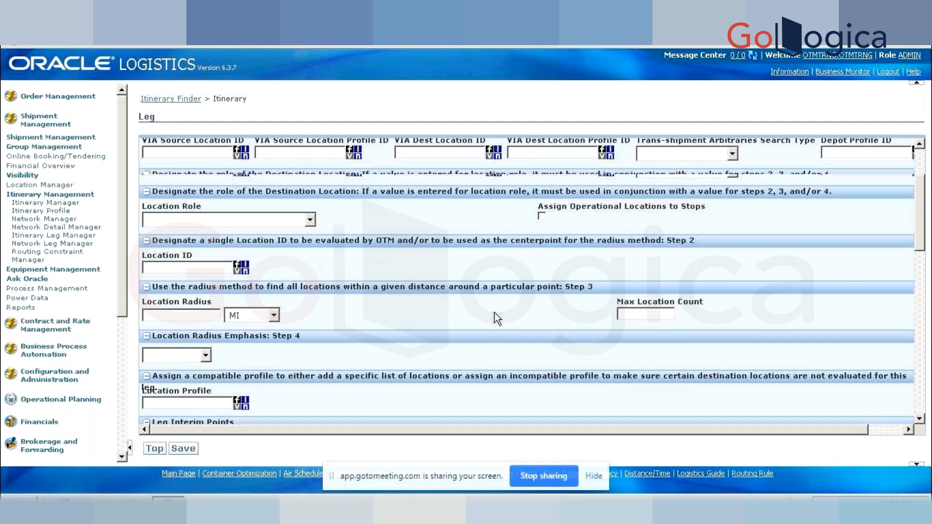
pyautogui.scroll(-10, 498, 318)
pyautogui.scroll(10, 496, 312)
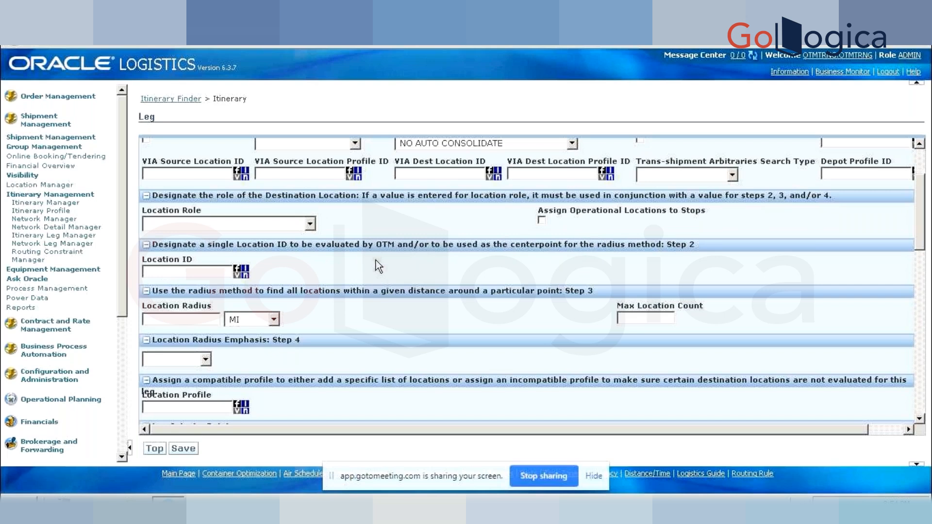
pyautogui.scroll(1, 376, 261)
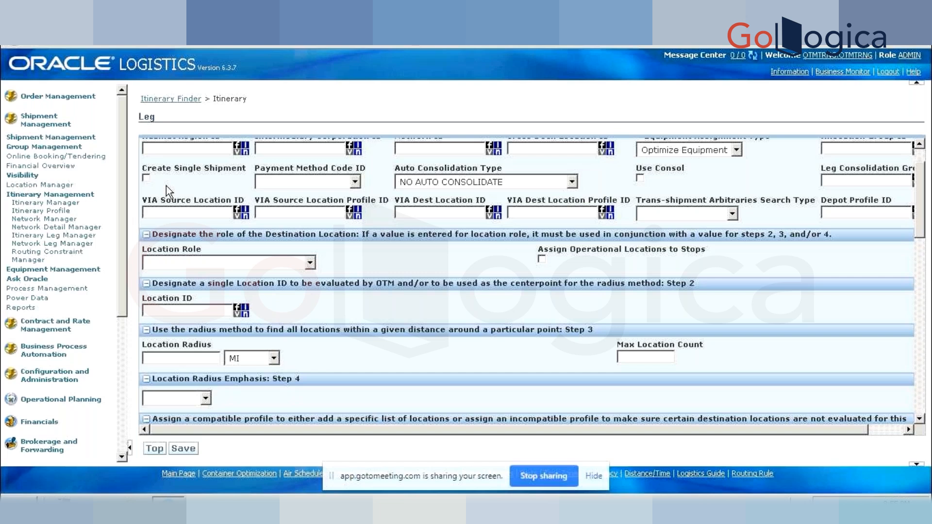
# Set the leg's mode profile to TL in its compatibility settings.
pyautogui.scroll(-1, 166, 186)
pyautogui.scroll(-2, 167, 185)
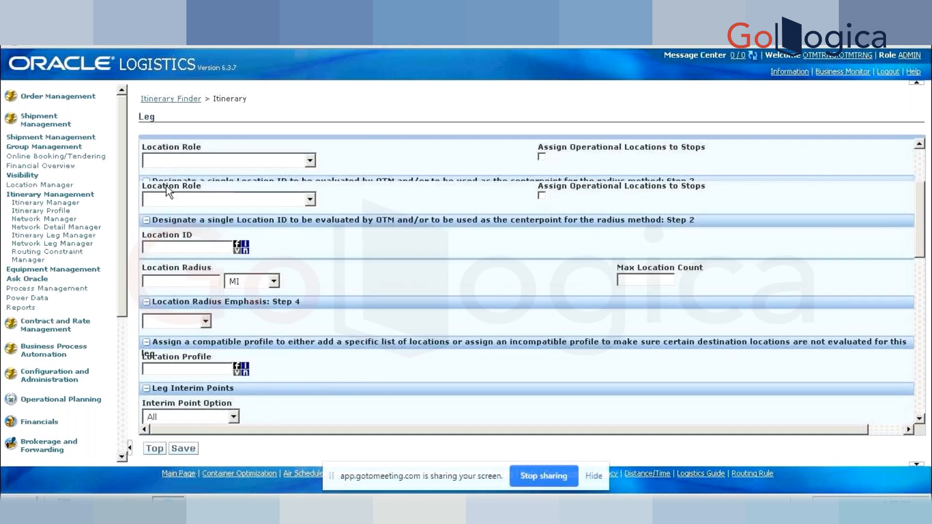
pyautogui.scroll(3, 166, 186)
pyautogui.scroll(1, 166, 186)
pyautogui.click(165, 210)
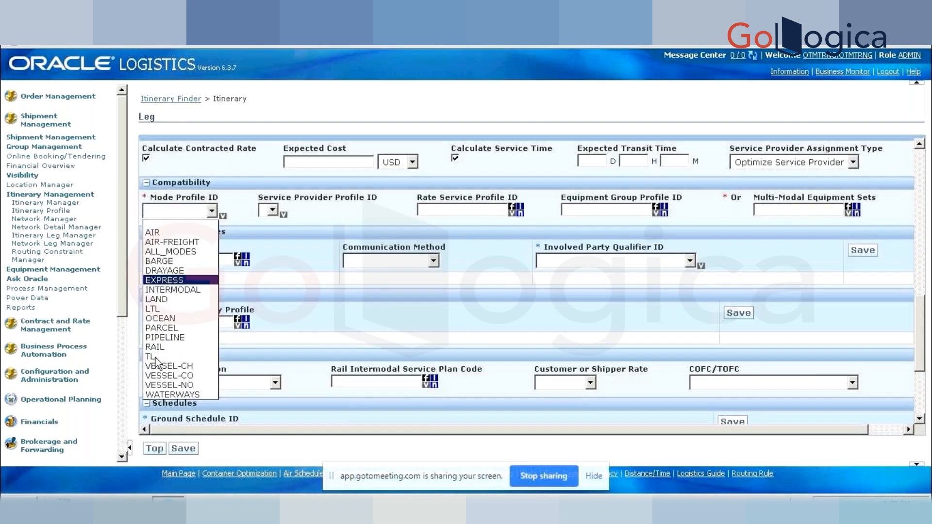
pyautogui.click(155, 358)
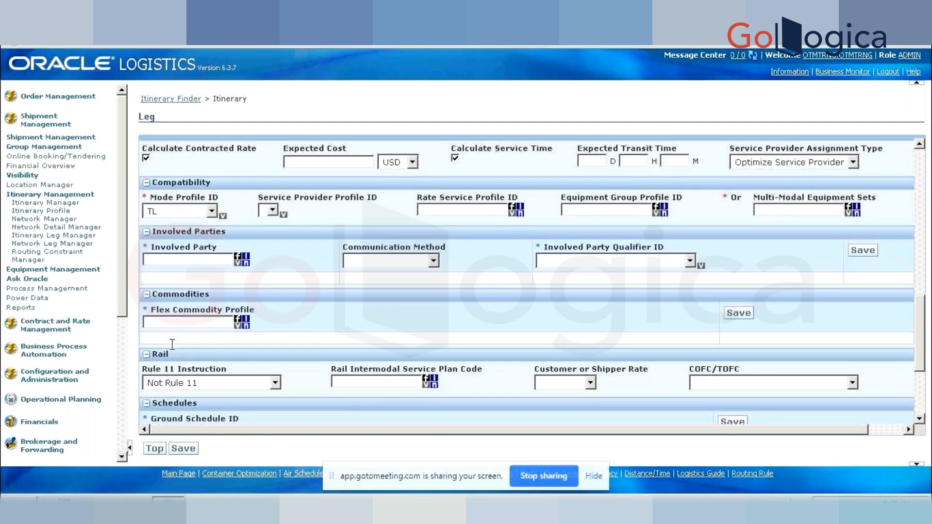
# Set the leg's equipment group profile to DEMO_20FT_CONTAINER_GROUP.
pyautogui.click(400, 259)
pyautogui.click(593, 213)
pyautogui.write('DEMO_20FT')
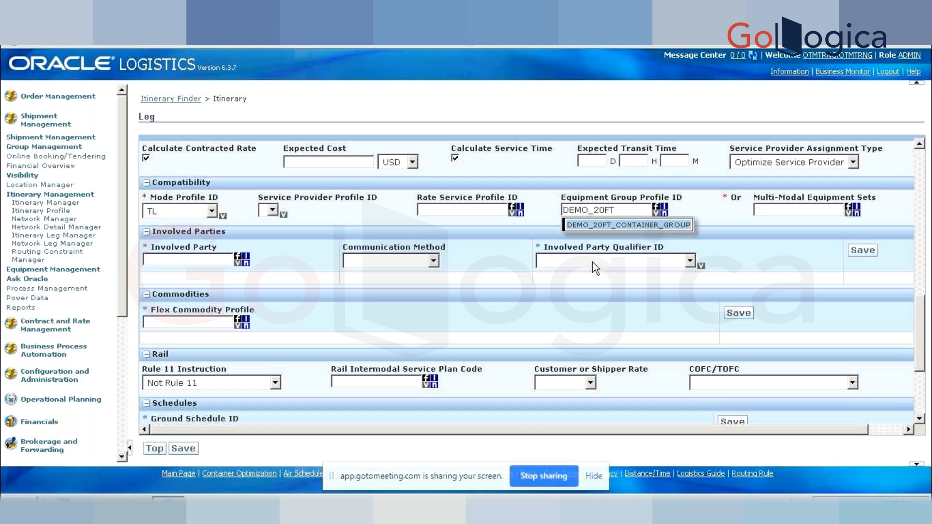
pyautogui.click(643, 225)
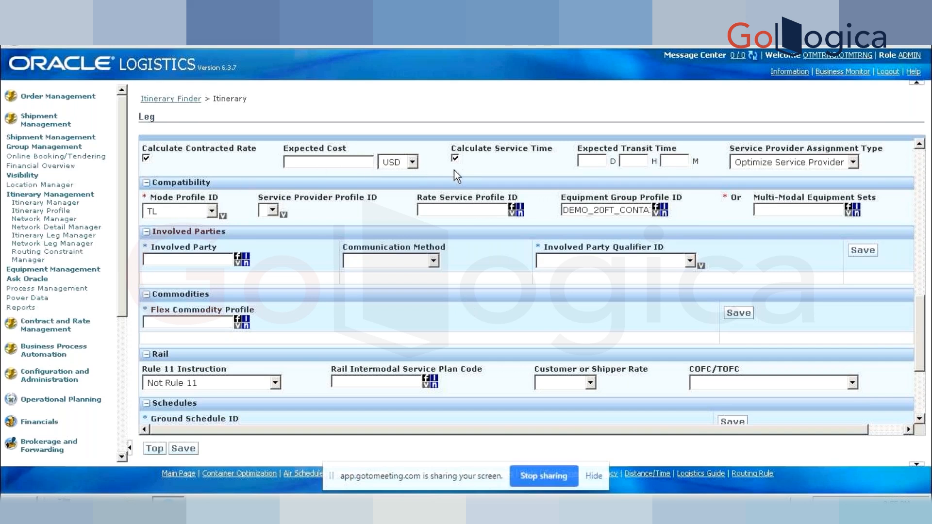
pyautogui.scroll(8, 455, 170)
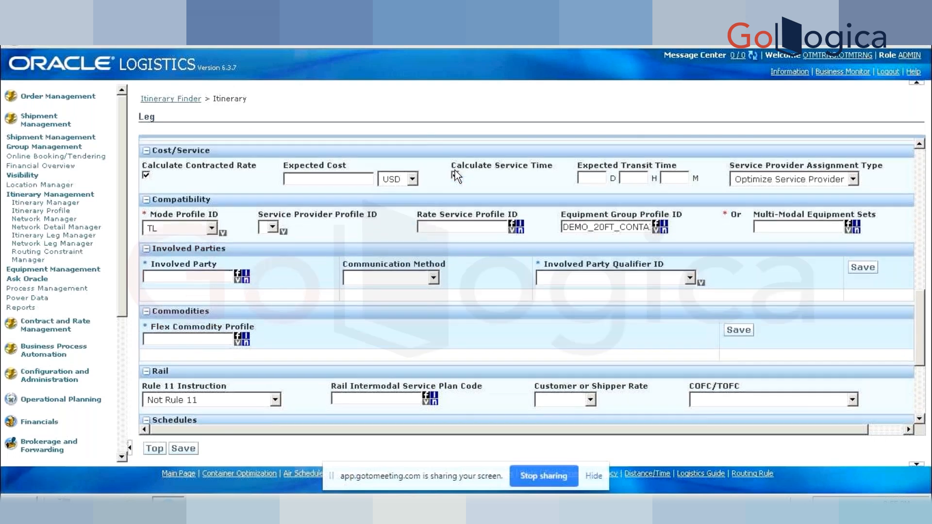
pyautogui.scroll(-10, 455, 170)
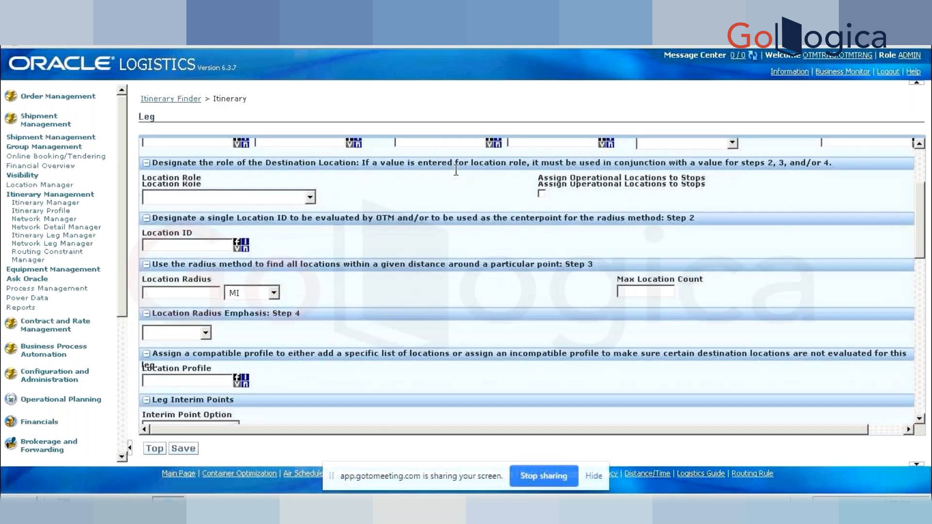
# Save the TL leg with its compatibility settings and finish creating the itinerary DIRECT_BAN_CHE_ITI.
pyautogui.scroll(3, 455, 170)
pyautogui.scroll(4, 455, 170)
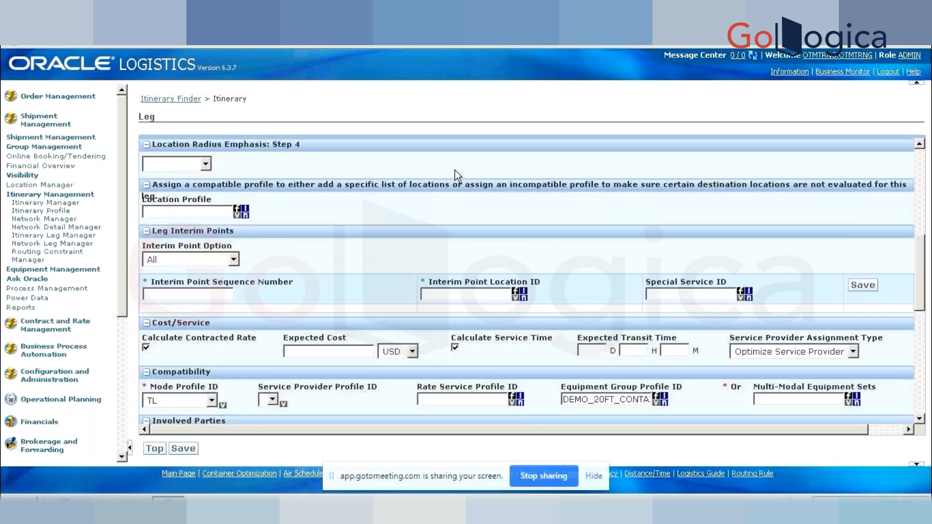
pyautogui.scroll(-3, 455, 170)
pyautogui.scroll(-2, 456, 170)
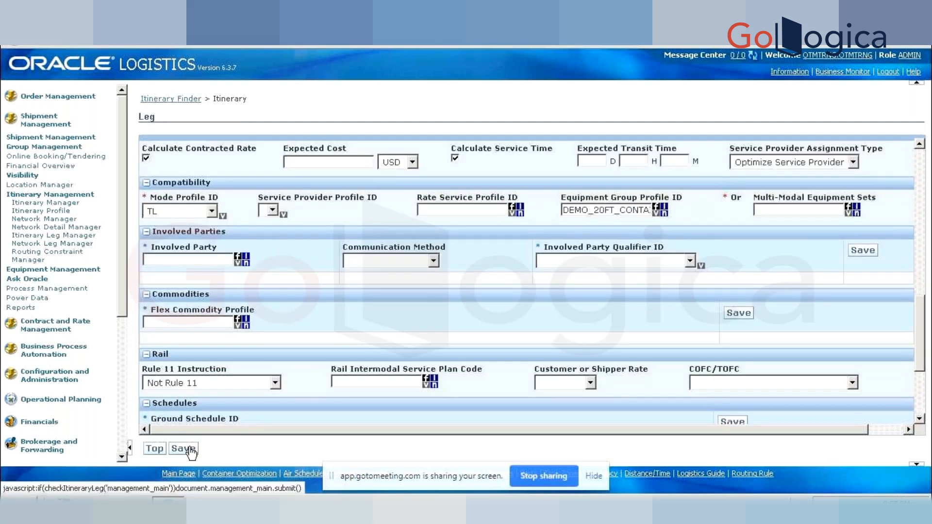
pyautogui.click(185, 449)
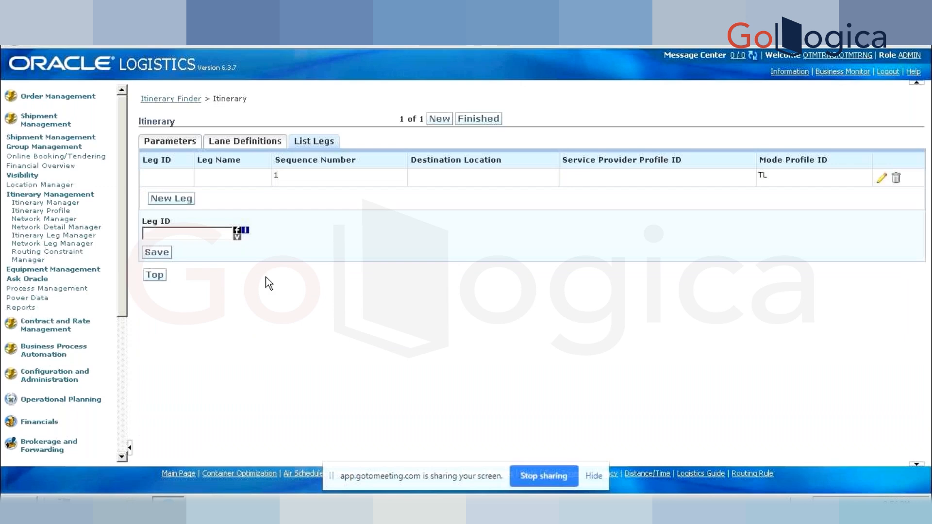
pyautogui.click(481, 119)
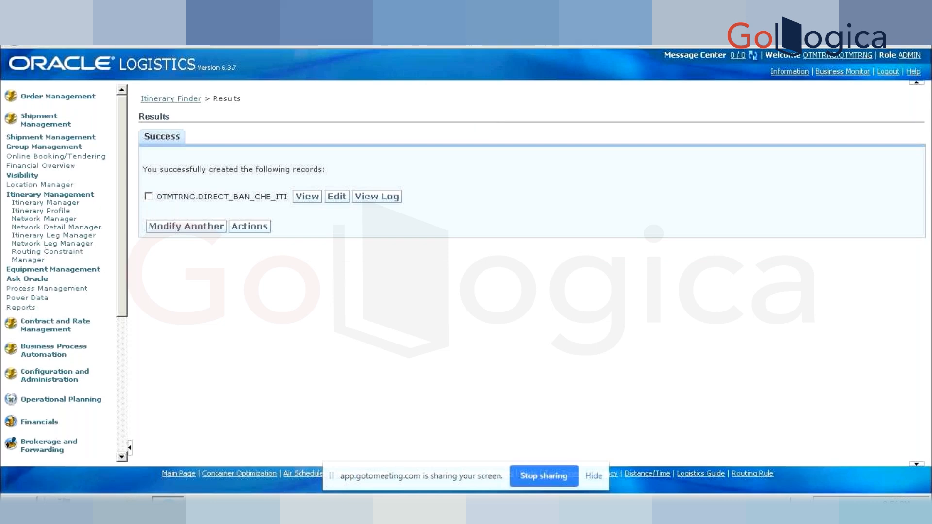
# Switch to the desktop and open the presentation OTM Training Material D1 (1).pptx.
pyautogui.press('super+d')
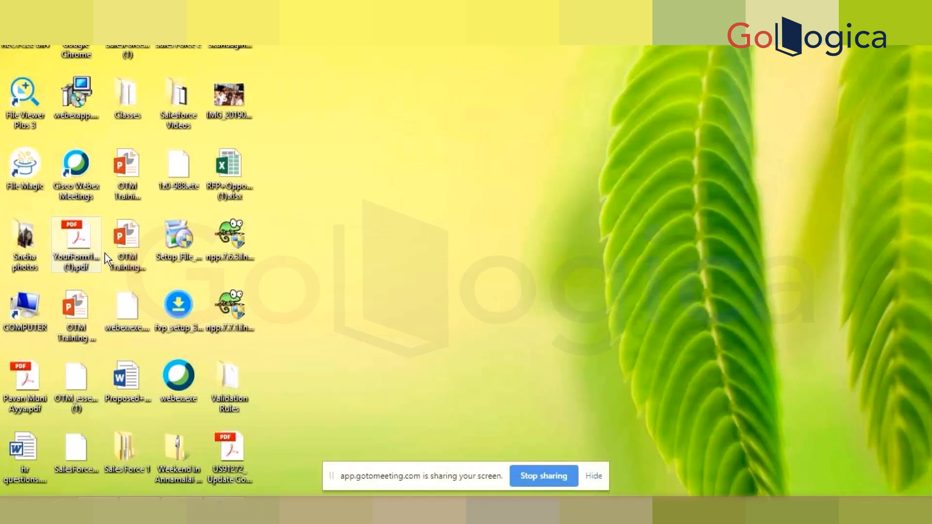
pyautogui.click(75, 310)
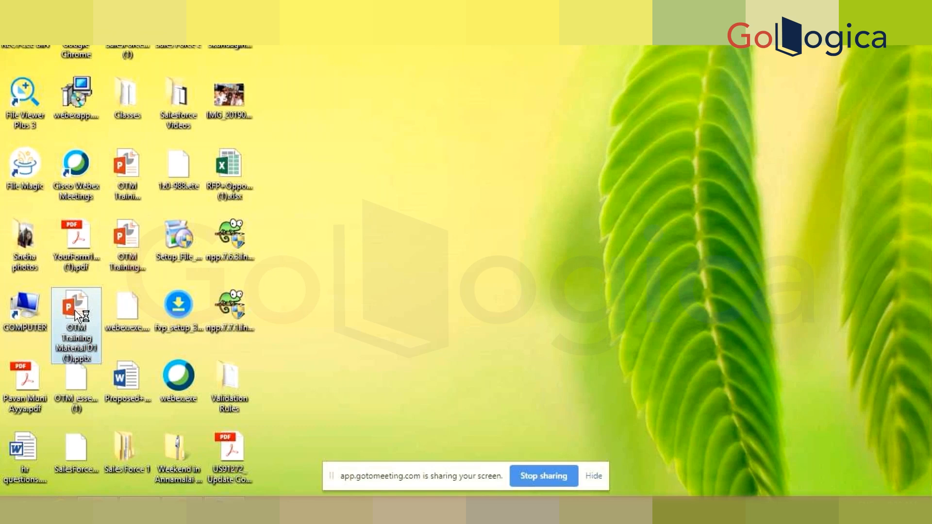
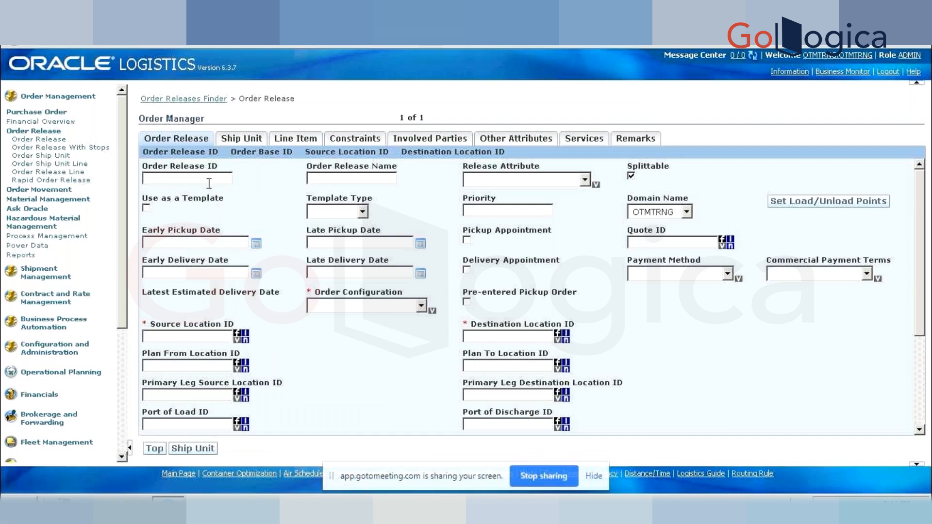
# Enter DIRECT_OR as the order release ID, with BANGALORE as source location and CHENNAI as destination location.
pyautogui.write('direct_or')
pyautogui.click(268, 199)
pyautogui.click(381, 174)
pyautogui.click(191, 339)
pyautogui.write('BANGALO')
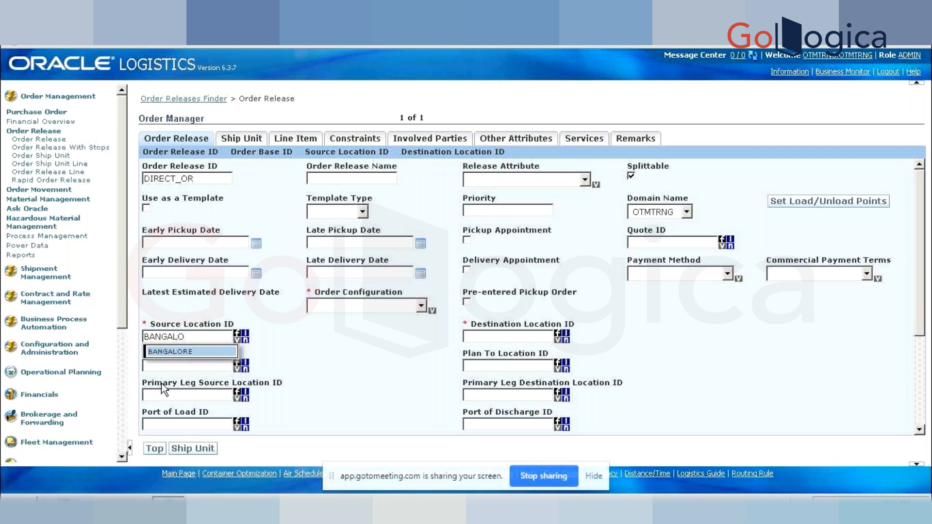
pyautogui.click(209, 352)
pyautogui.click(485, 334)
pyautogui.write('CHENNAI')
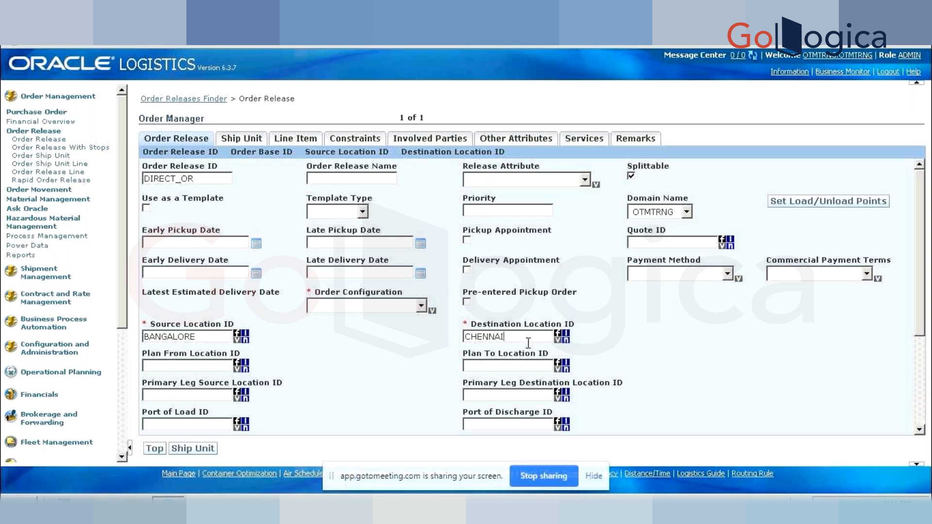
# Set the order release's order configuration to ONE_TO_ONE.
pyautogui.click(329, 304)
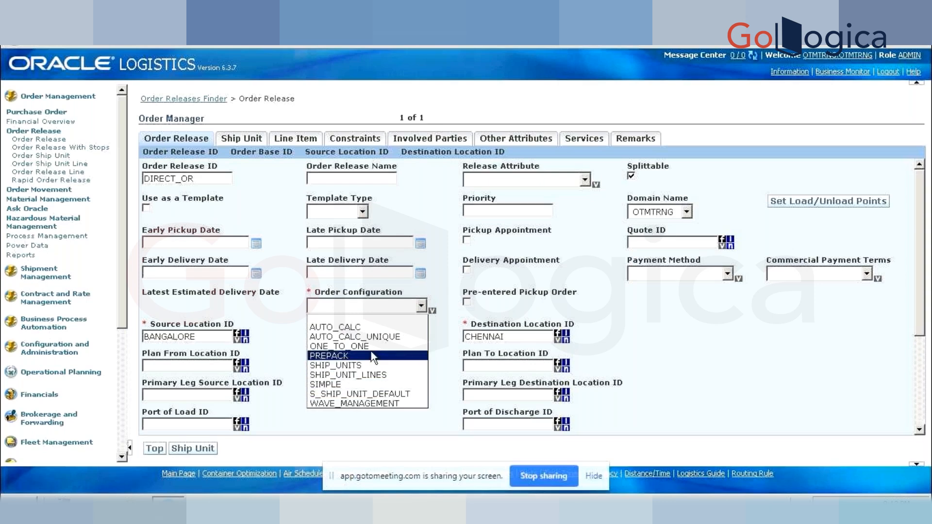
pyautogui.click(389, 323)
pyautogui.click(386, 311)
pyautogui.click(378, 348)
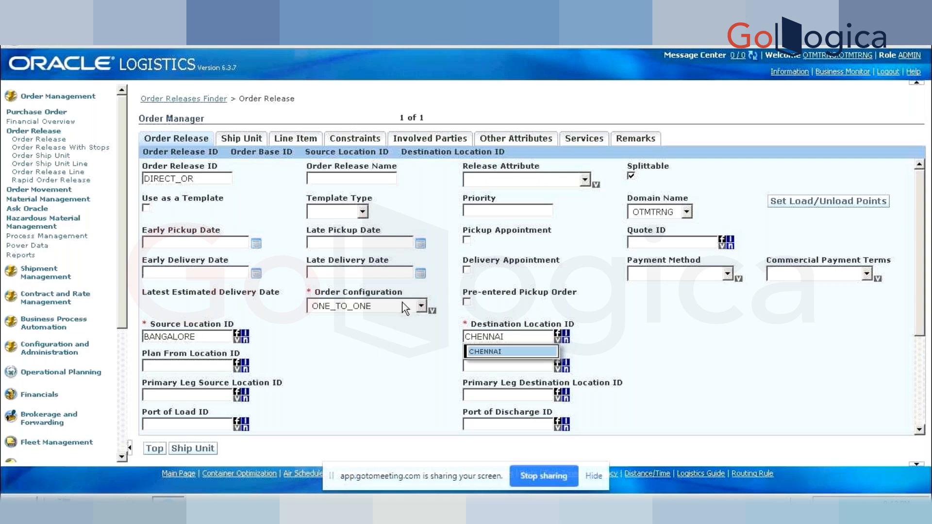
pyautogui.click(441, 273)
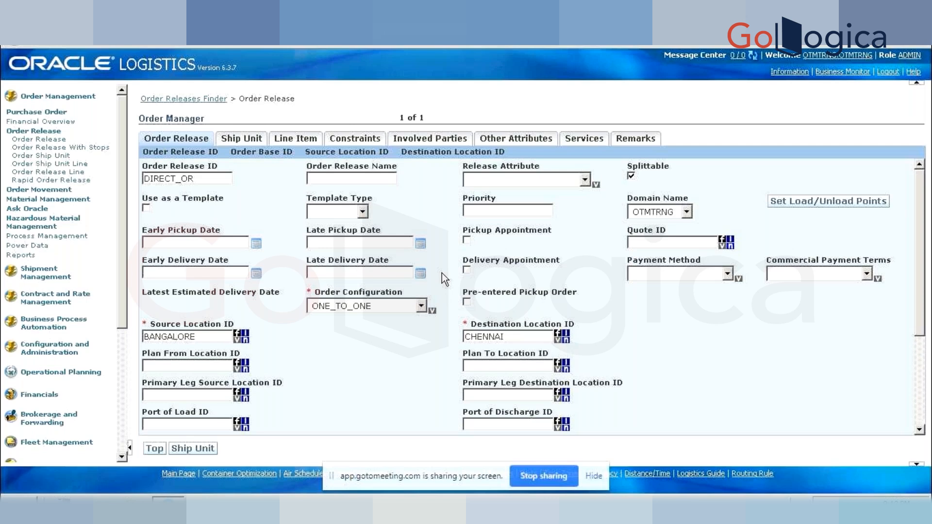
pyautogui.click(384, 306)
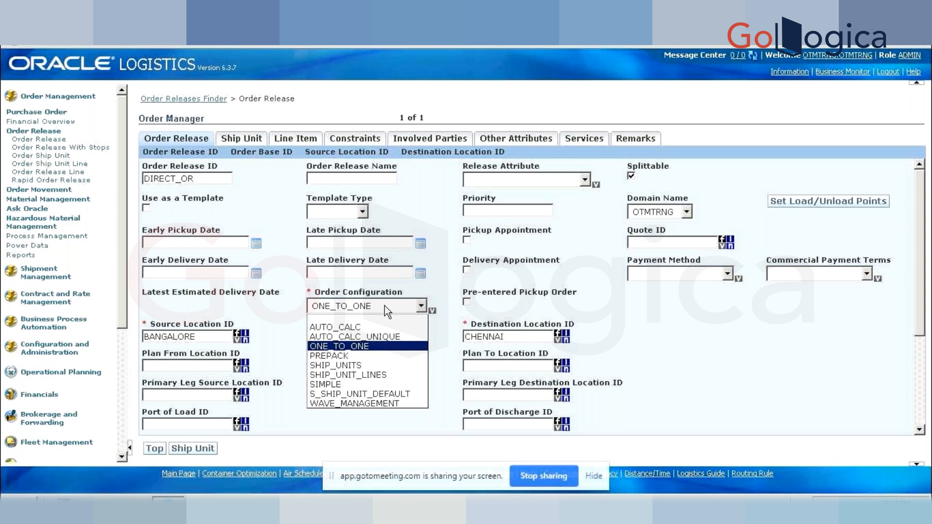
pyautogui.click(435, 292)
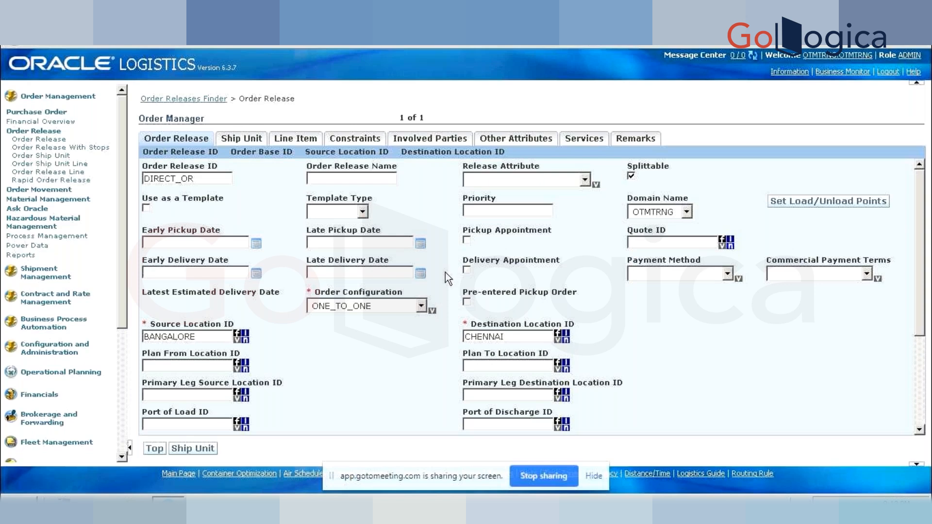
# Check the CHENNAI destination in the location lookup, close it, and review the remaining order release fields.
pyautogui.click(563, 336)
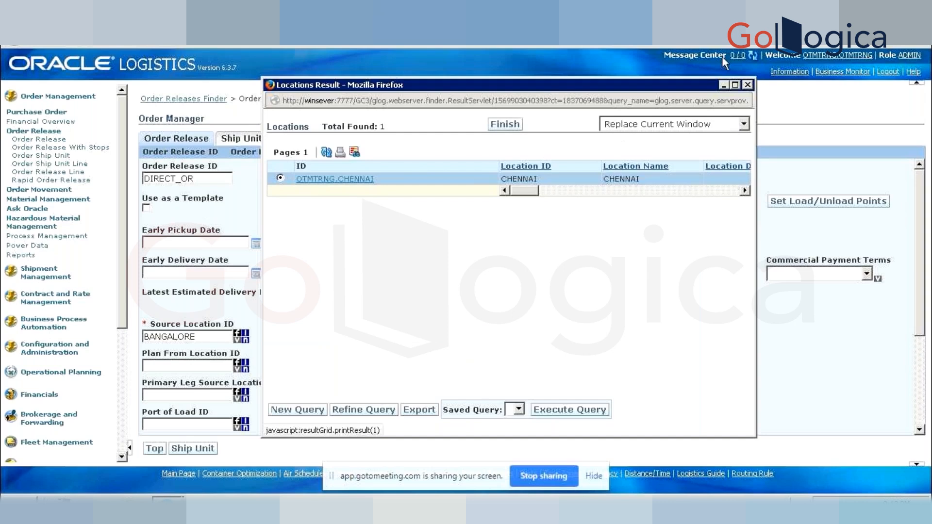
pyautogui.click(748, 84)
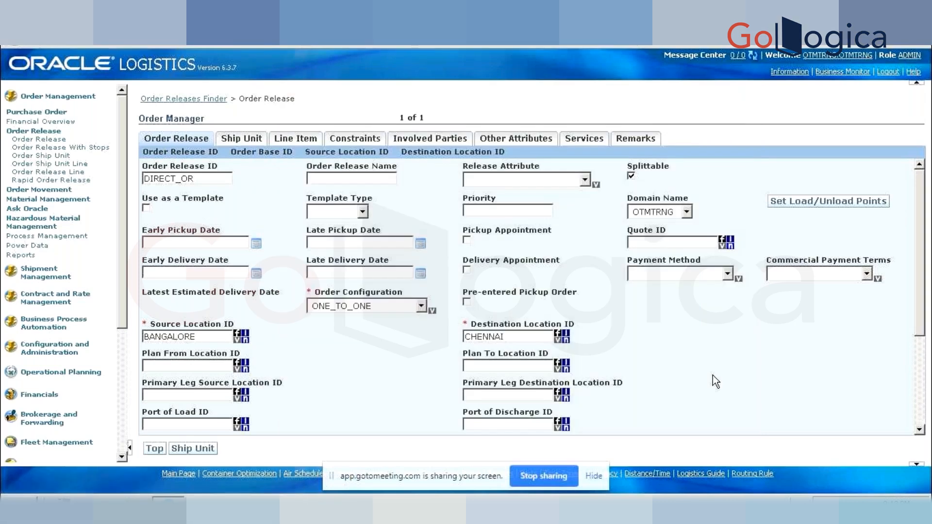
pyautogui.scroll(-1, 713, 375)
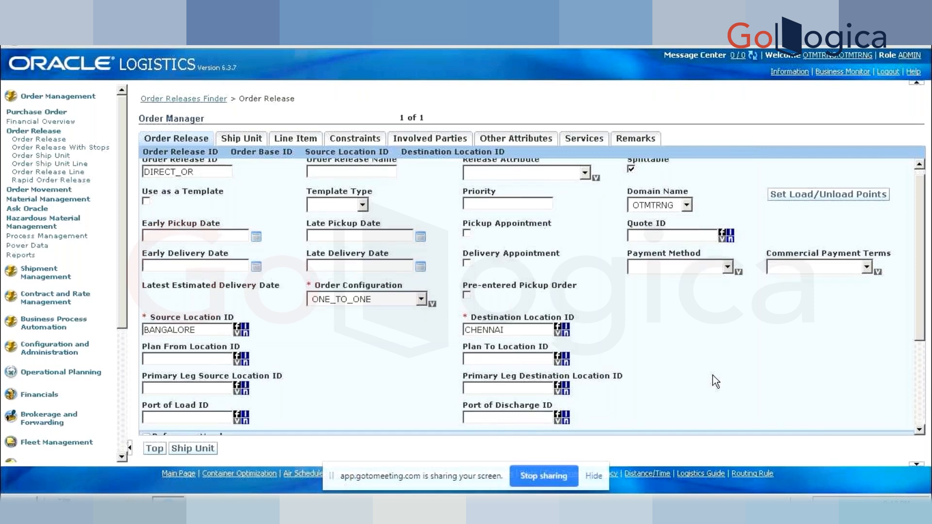
pyautogui.scroll(-2, 715, 381)
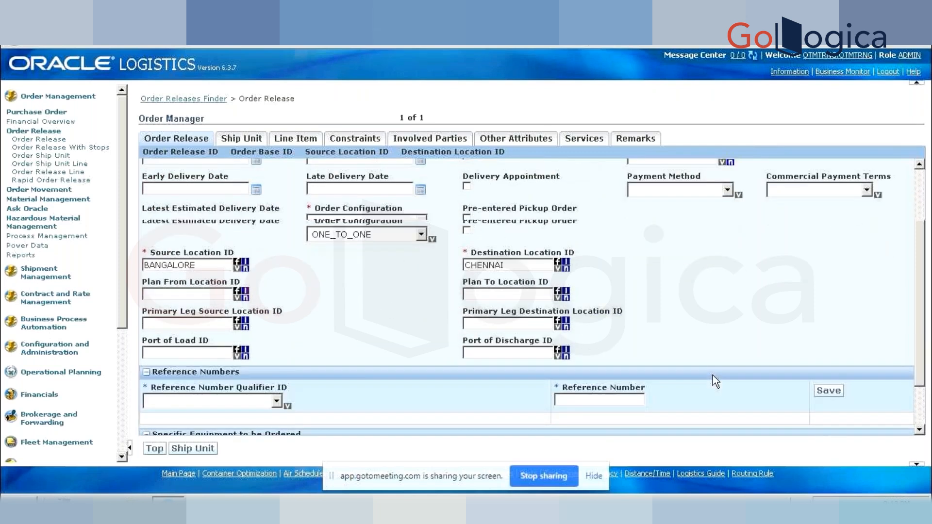
pyautogui.scroll(-2, 712, 375)
# Start a new line item for the order release with DEMO_ITEM as its packaged item ID.
pyautogui.click(204, 448)
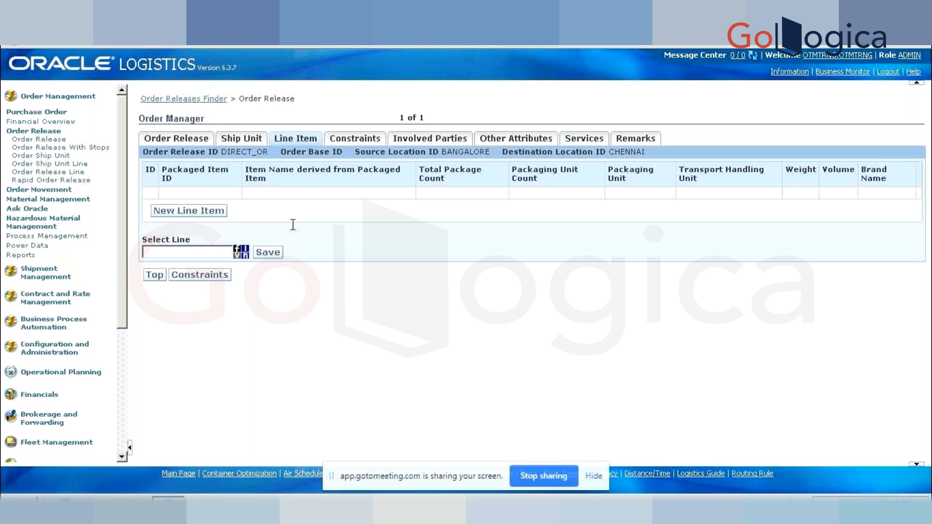
pyautogui.click(316, 161)
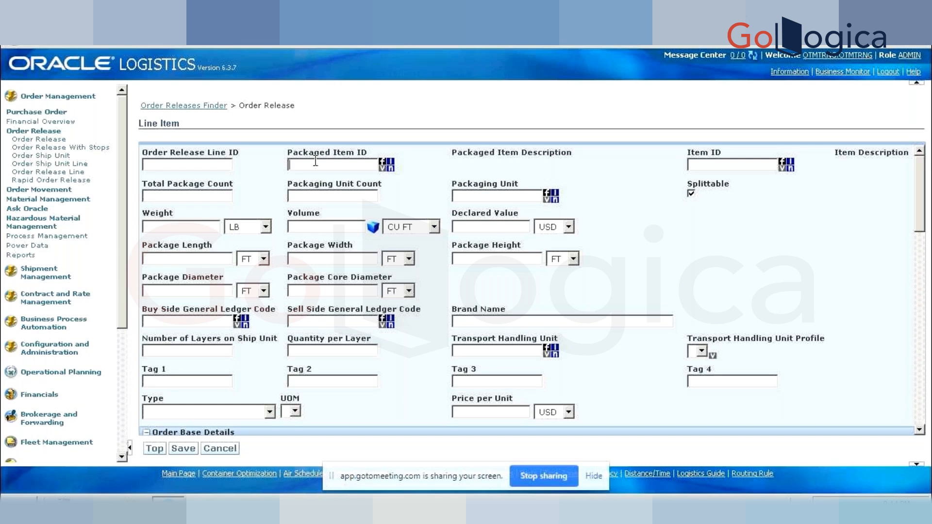
pyautogui.write('DEMO_ITE')
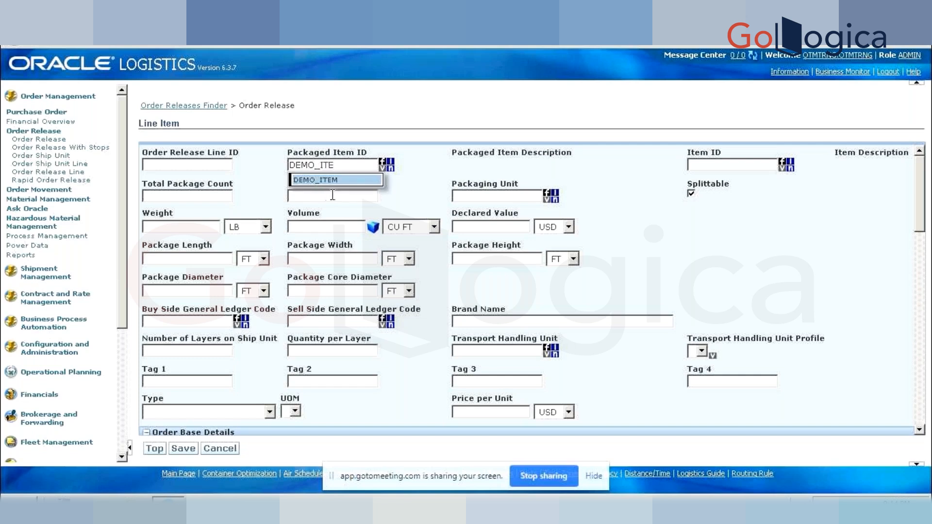
pyautogui.click(344, 184)
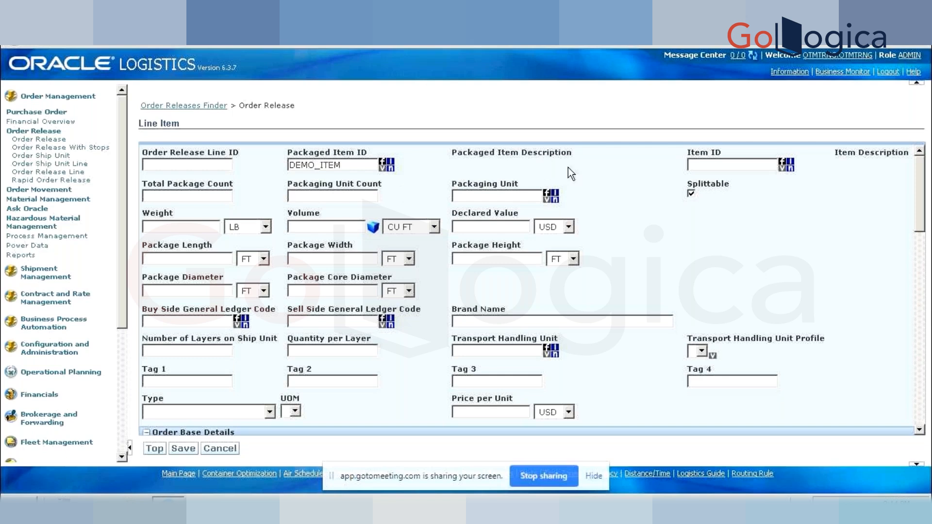
# Set the line item's total package count to 10, weight to 10 KG and volume to 10 CU IN.
pyautogui.click(202, 197)
pyautogui.write('10')
pyautogui.click(164, 229)
pyautogui.write('10')
pyautogui.click(265, 227)
pyautogui.click(250, 251)
pyautogui.click(341, 226)
pyautogui.write('10')
pyautogui.click(434, 228)
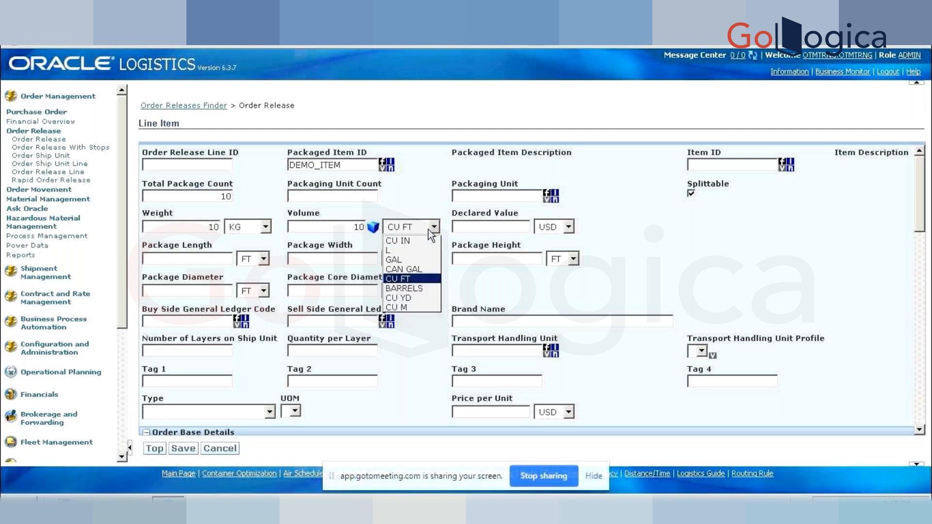
pyautogui.click(418, 239)
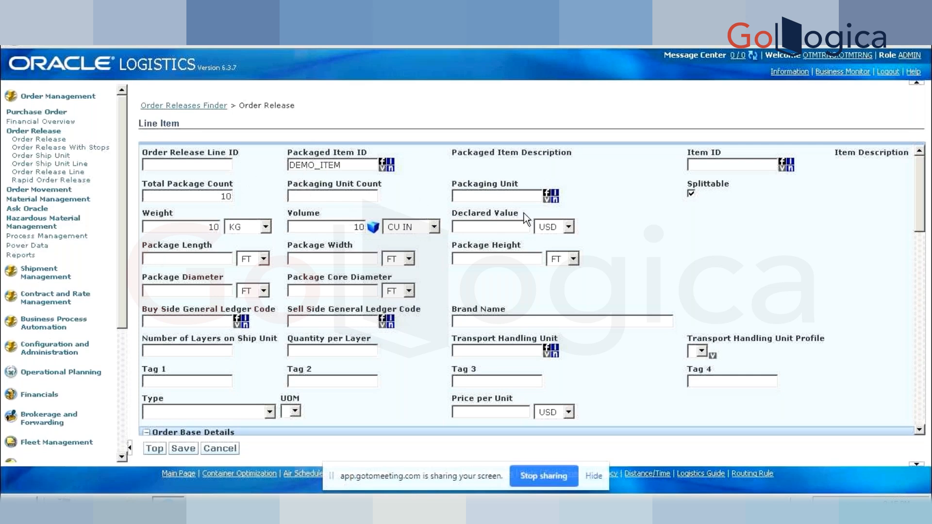
# Save the line item without a declared value and finish creating the order release DIRECT_OR.
pyautogui.click(569, 226)
pyautogui.click(614, 223)
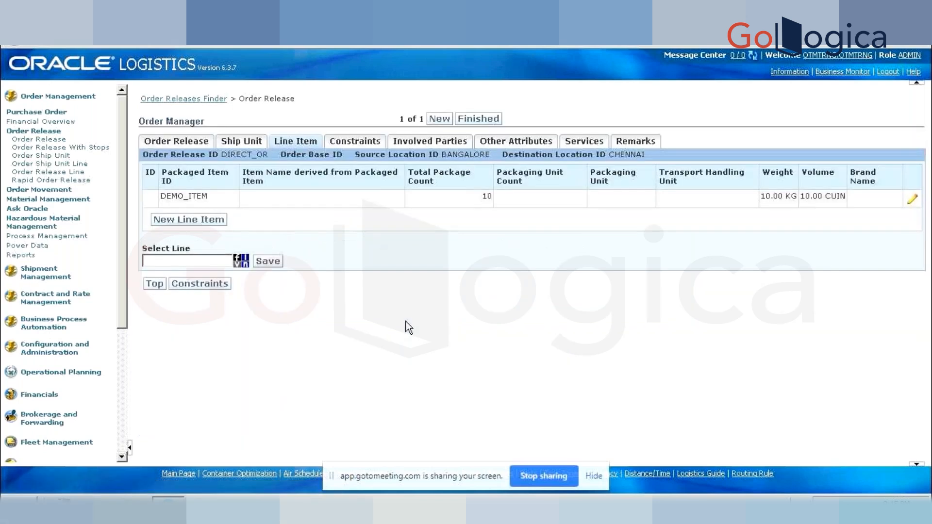
pyautogui.click(478, 119)
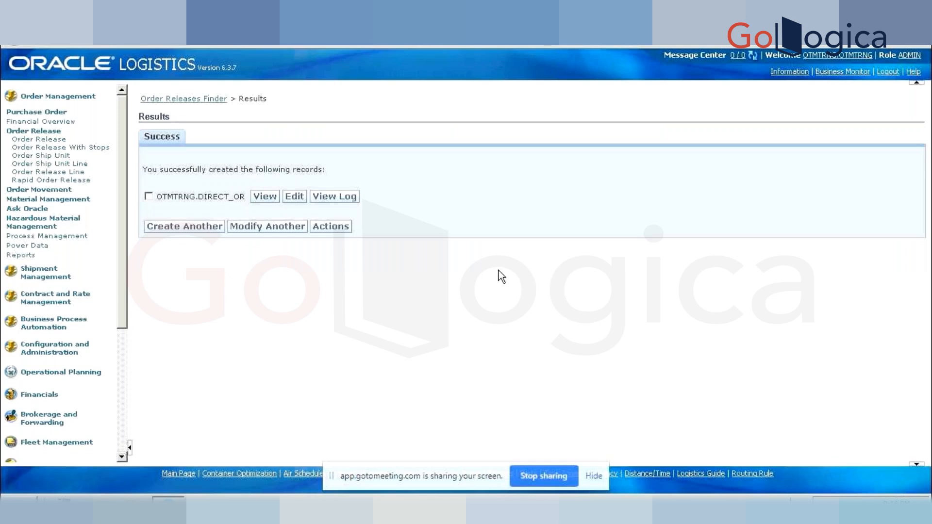
# Try to open the new order release DIRECT_OR for editing, or find it again through the Order Releases Finder.
pyautogui.click(296, 197)
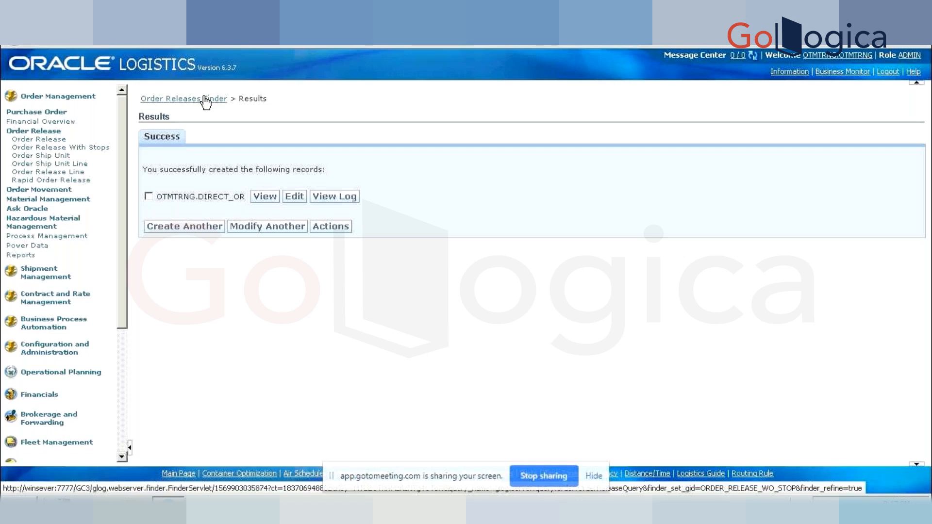
pyautogui.click(206, 102)
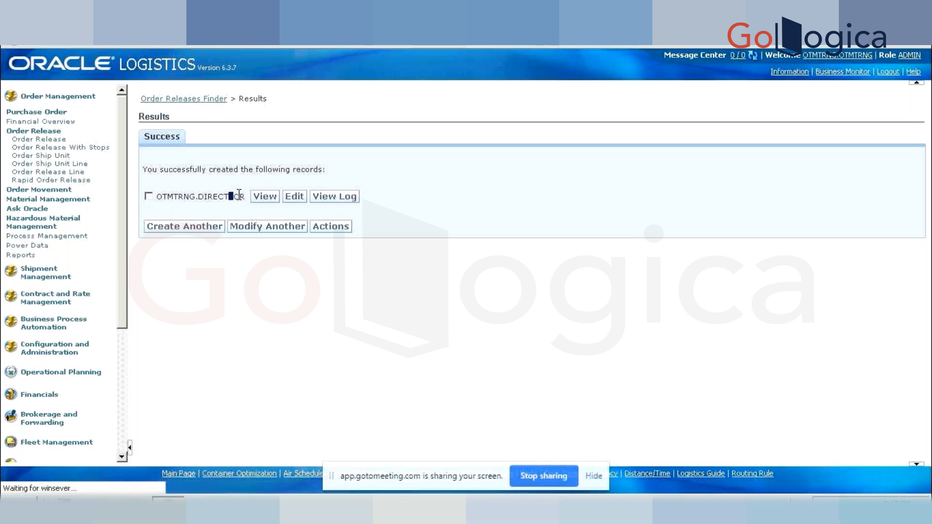
pyautogui.moveTo(244, 196); pyautogui.dragTo(204, 198)
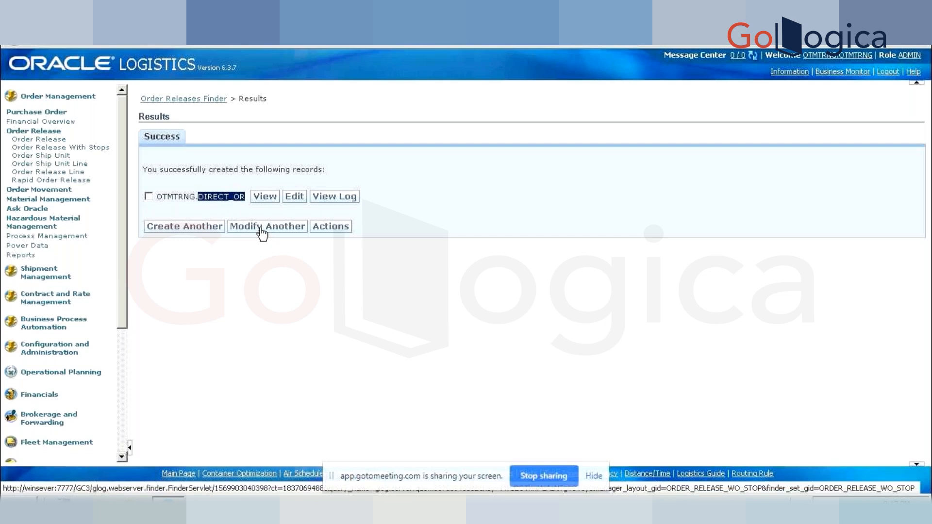
pyautogui.click(41, 142)
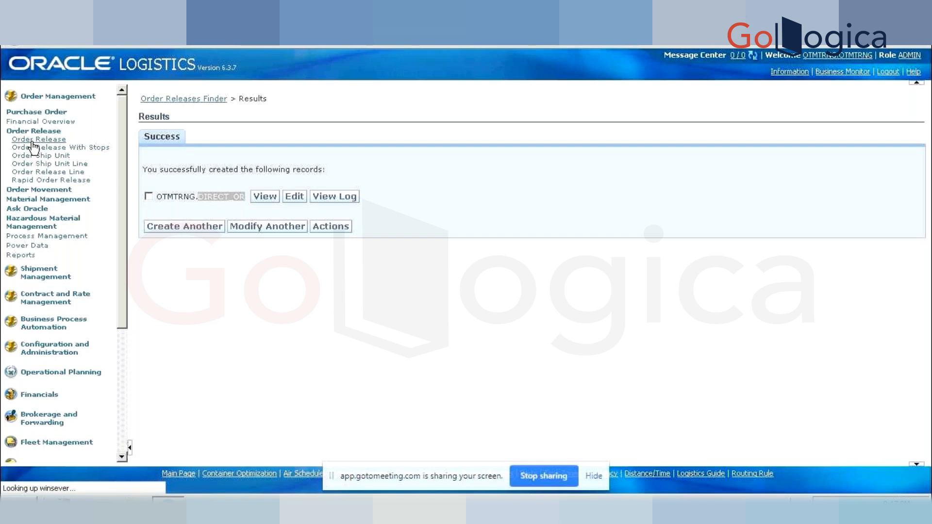
pyautogui.click(27, 133)
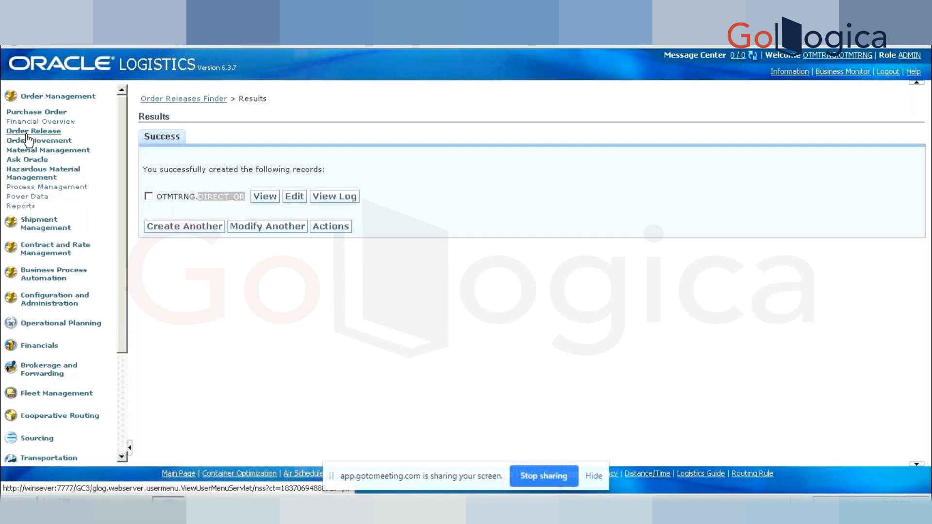
pyautogui.click(28, 134)
pyautogui.click(34, 140)
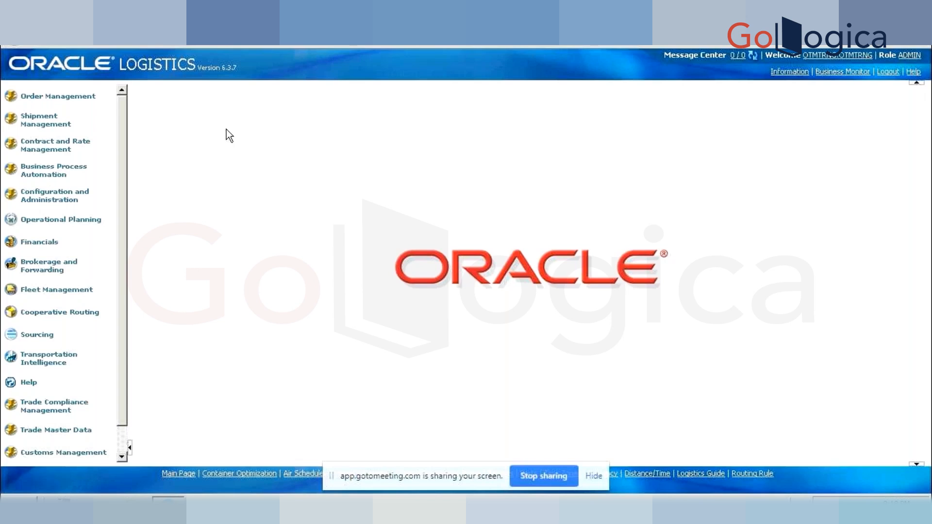
# Open the Order Releases Finder under Order Management to look for existing order releases.
pyautogui.click(68, 99)
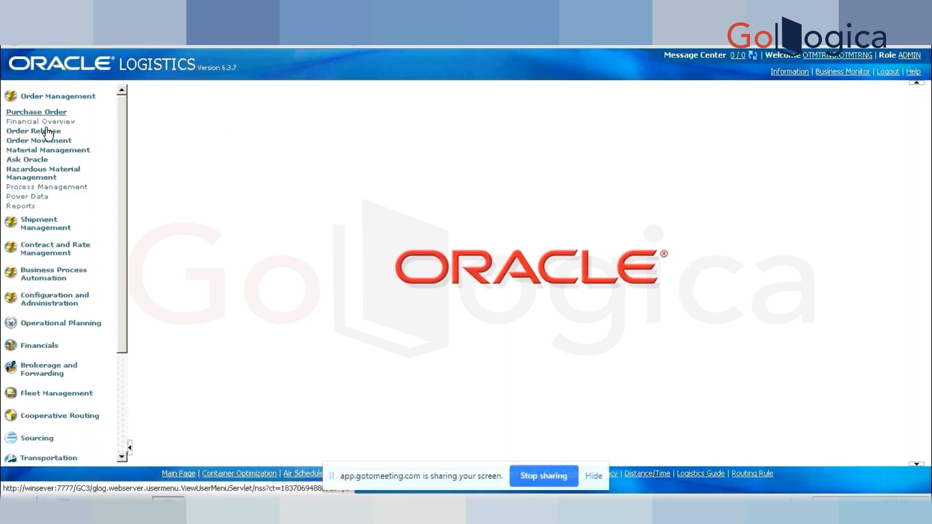
pyautogui.click(45, 132)
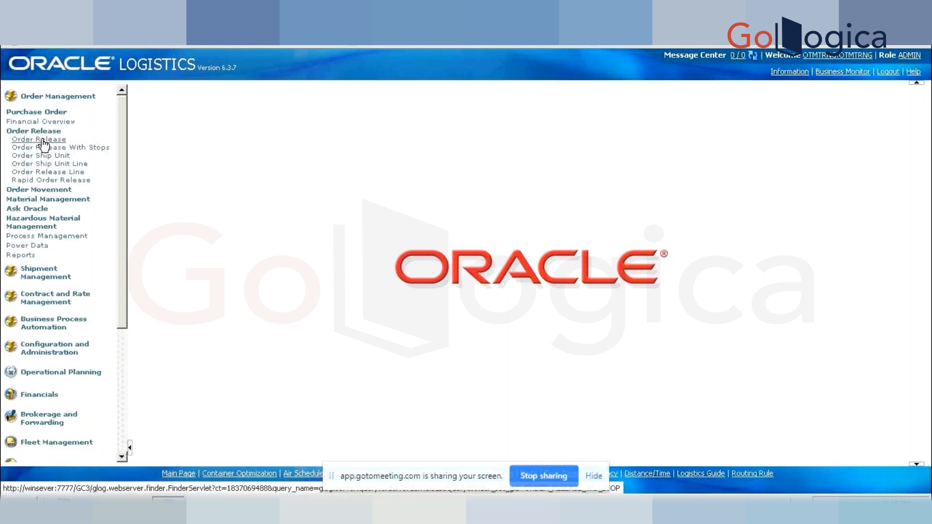
pyautogui.click(44, 141)
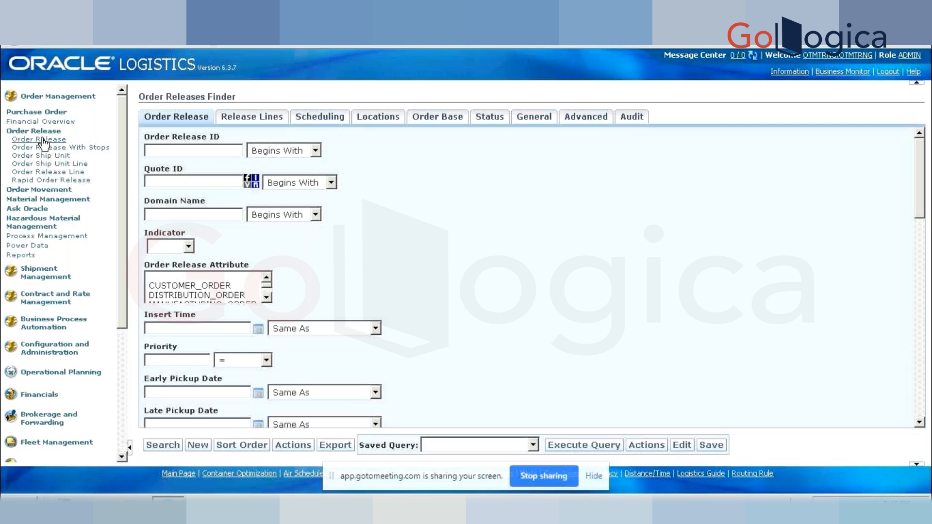
# Search for the order release with ID DIRECT_OR, select it in the results and open it.
pyautogui.write('DIRECT_OR')
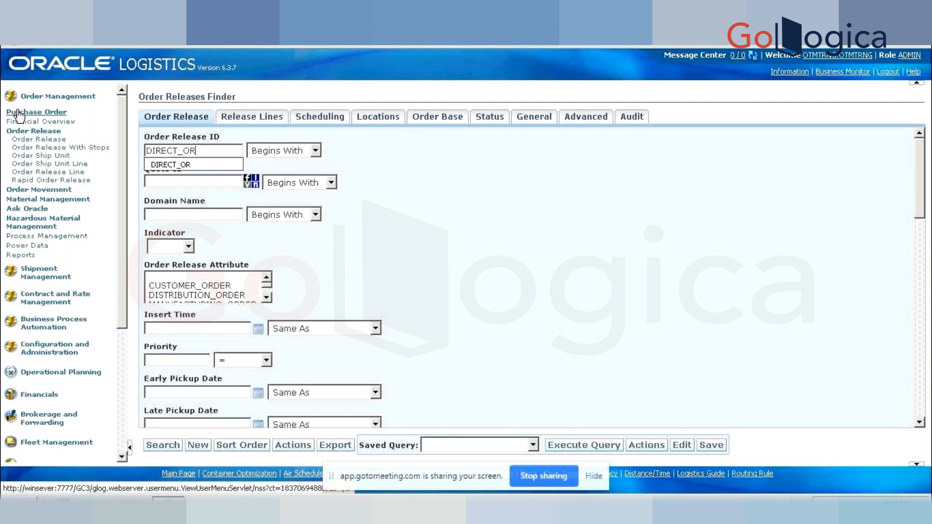
pyautogui.press('Return')
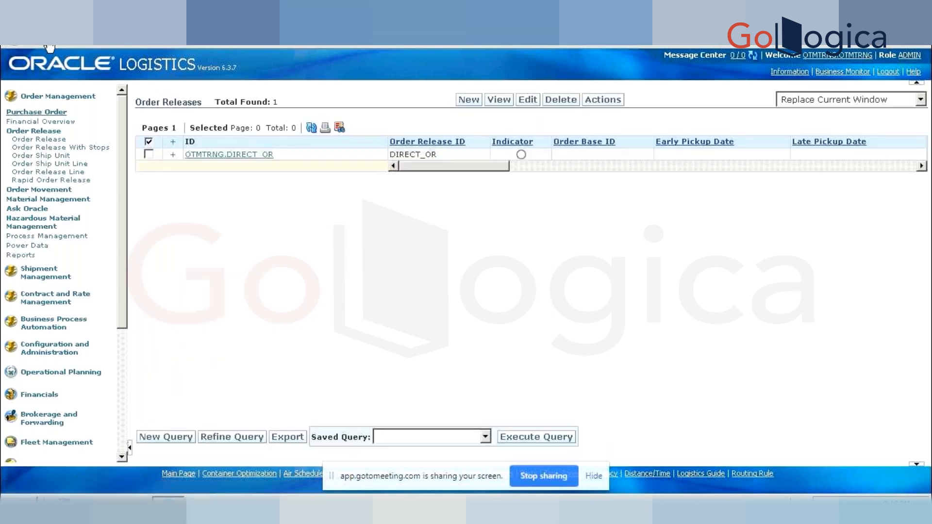
pyautogui.click(148, 154)
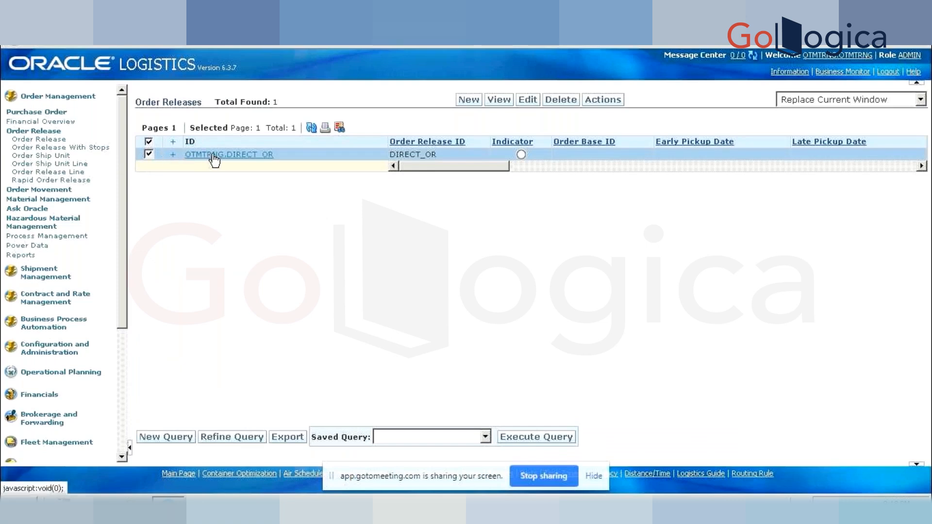
pyautogui.click(257, 155)
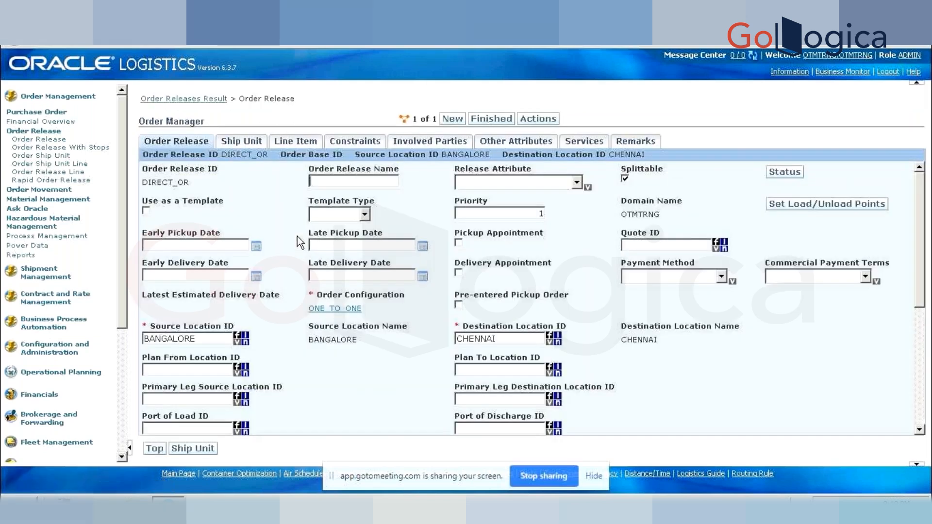
# Look through the constraints of the order release DIRECT_OR, including its buy itinerary and buy rate offering fields.
pyautogui.click(247, 144)
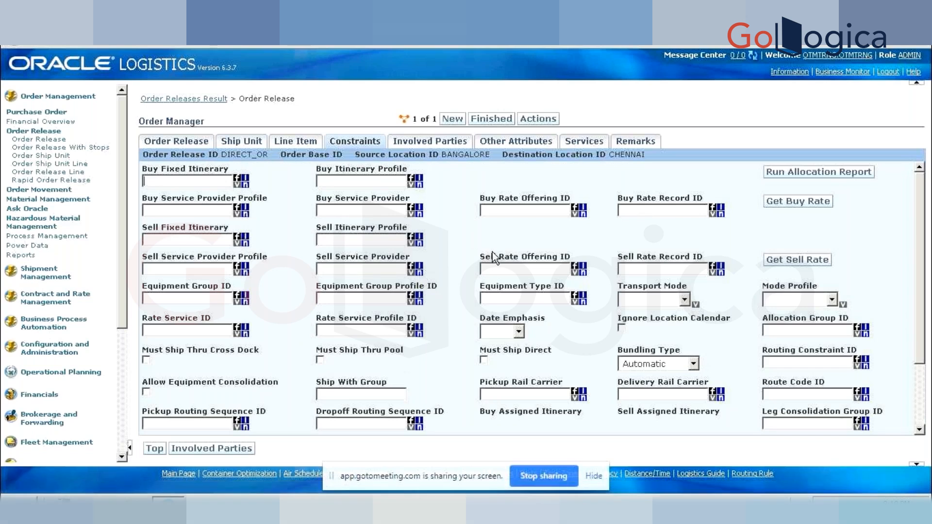
pyautogui.click(503, 209)
pyautogui.click(207, 184)
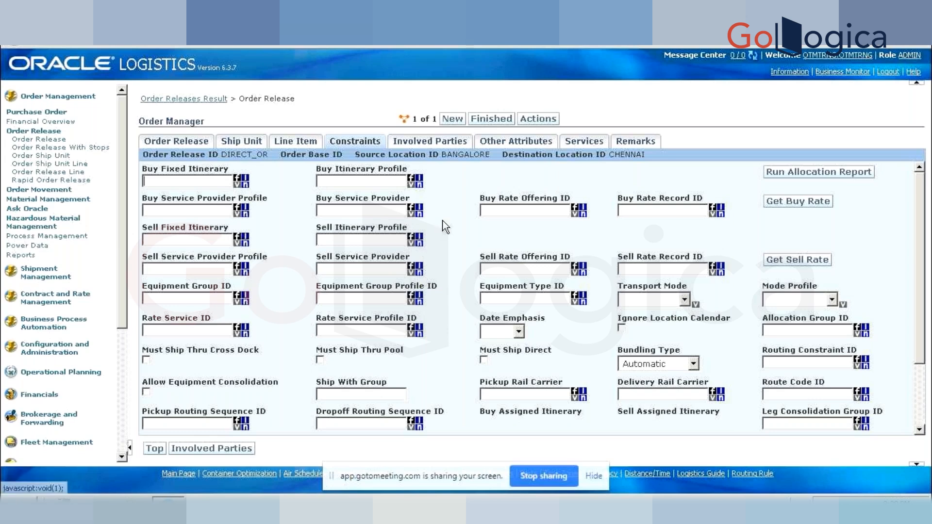
# Run the Show Routing Options action for creating a buy shipment from the order release, under Operational Planning.
pyautogui.click(536, 118)
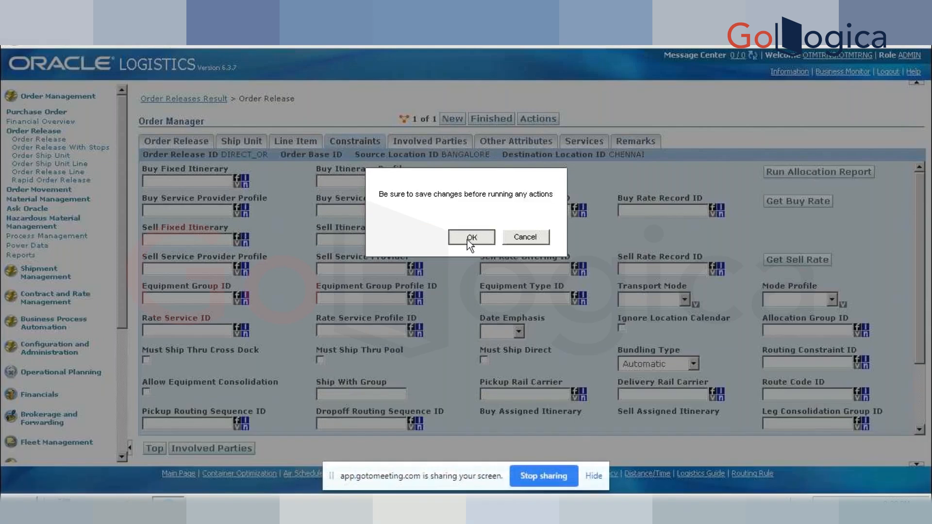
pyautogui.click(470, 237)
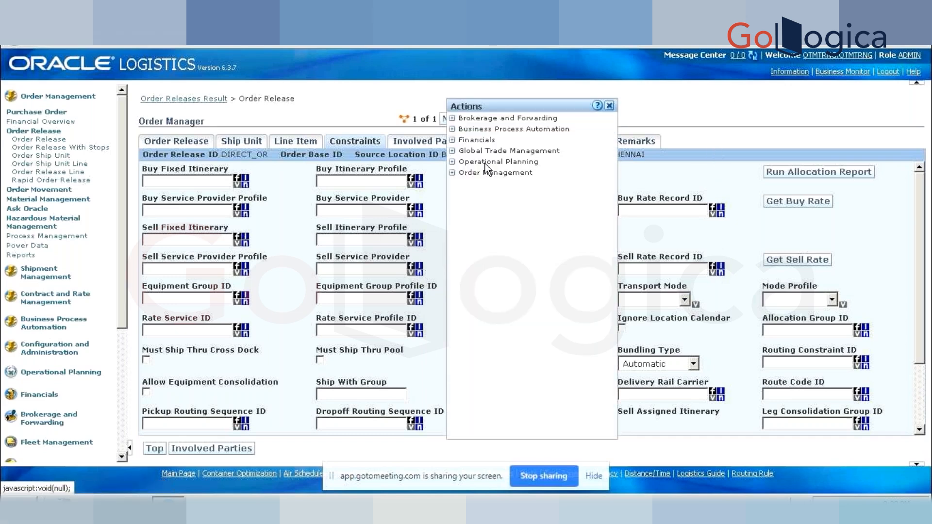
pyautogui.click(452, 162)
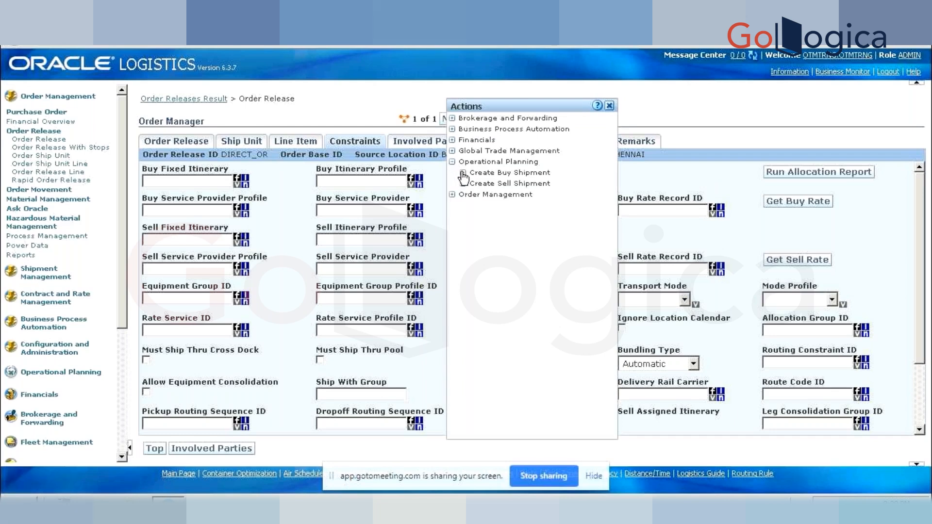
pyautogui.click(463, 172)
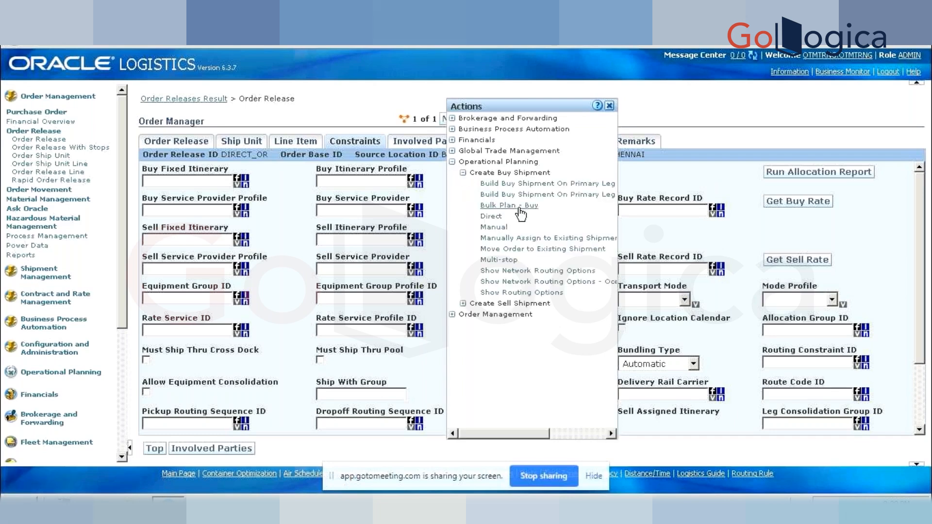
pyautogui.click(523, 294)
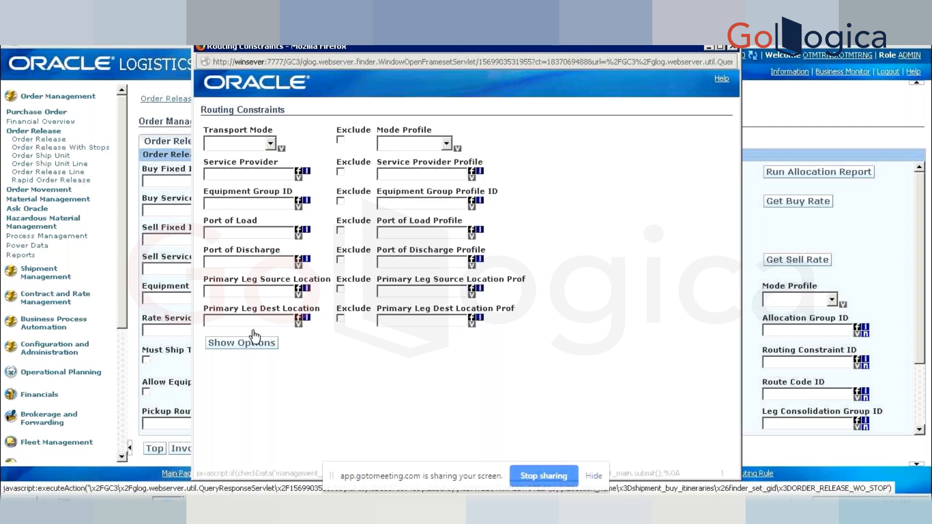
# List the valid itineraries without any routing constraints, select DIRECT_BAN_CHE_ITI and show its routing options.
pyautogui.click(252, 341)
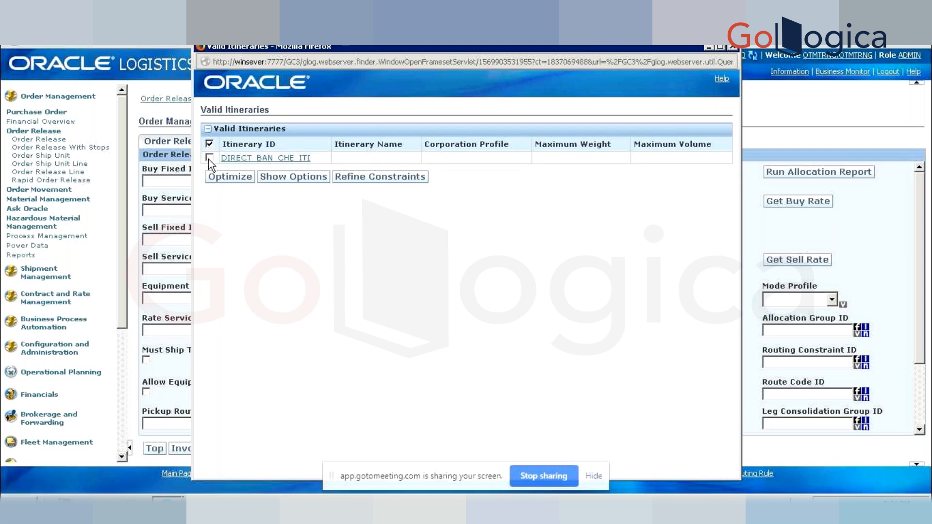
pyautogui.click(209, 157)
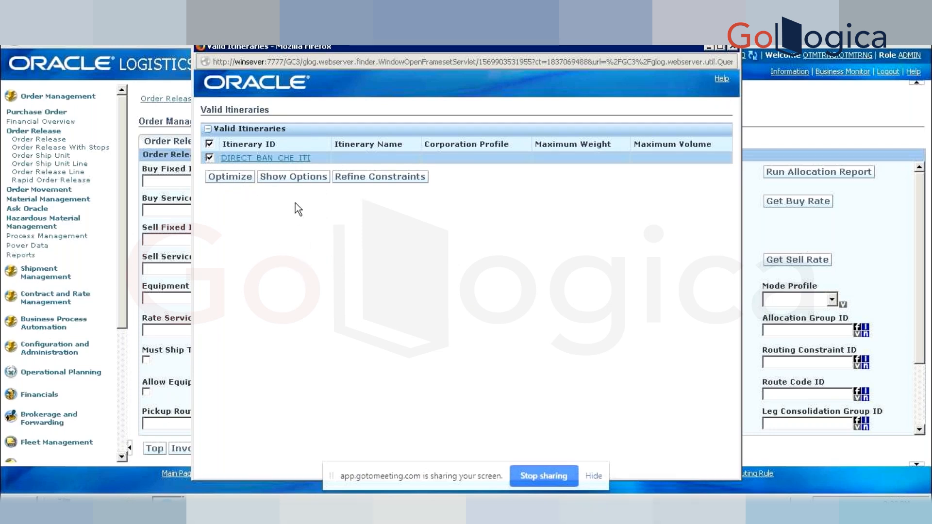
pyautogui.click(294, 177)
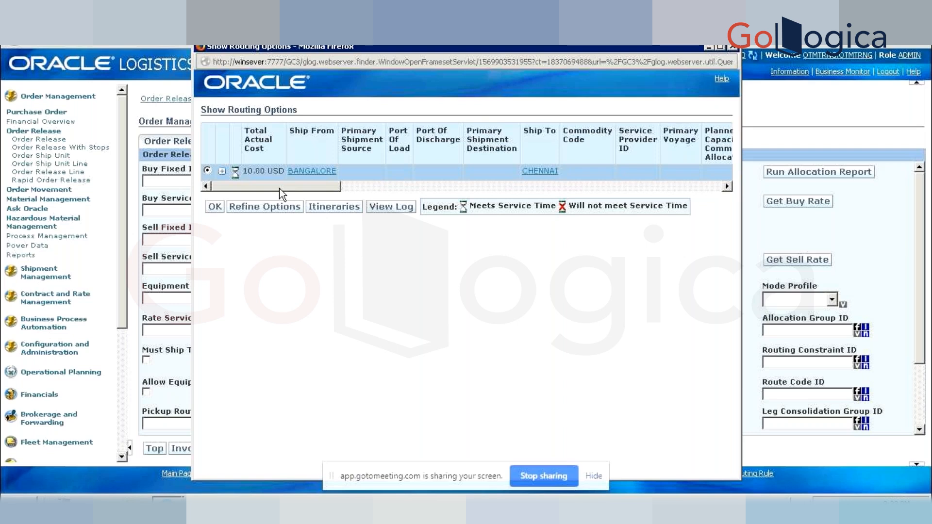
# Expand the Bangalore to Chennai routing option, review its cost, carrier and time details, and accept it for the buy shipment.
pyautogui.click(222, 173)
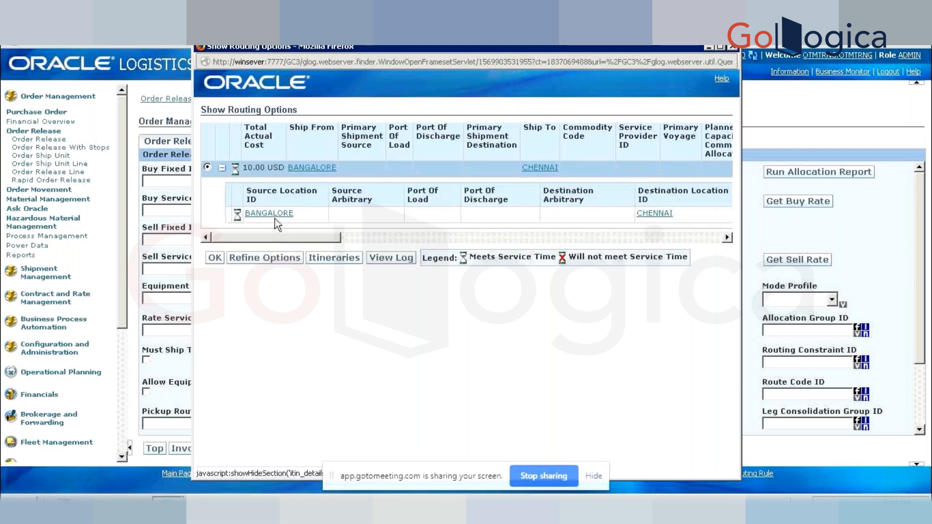
pyautogui.moveTo(317, 235); pyautogui.dragTo(442, 232)
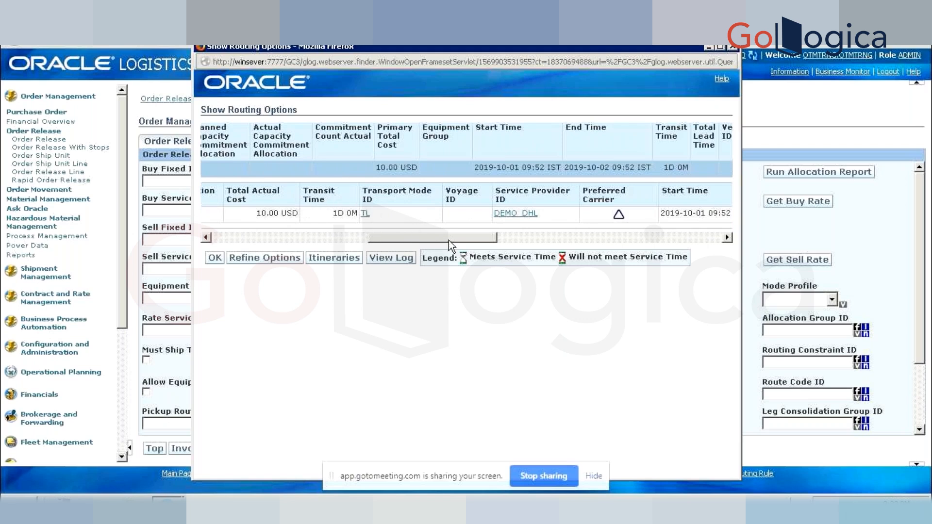
pyautogui.moveTo(449, 240); pyautogui.dragTo(551, 243)
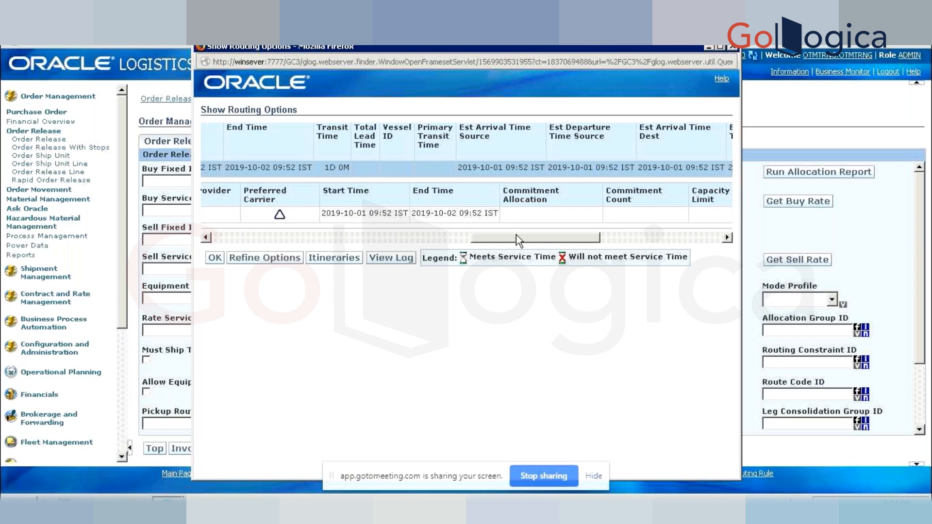
pyautogui.moveTo(494, 238); pyautogui.dragTo(210, 231)
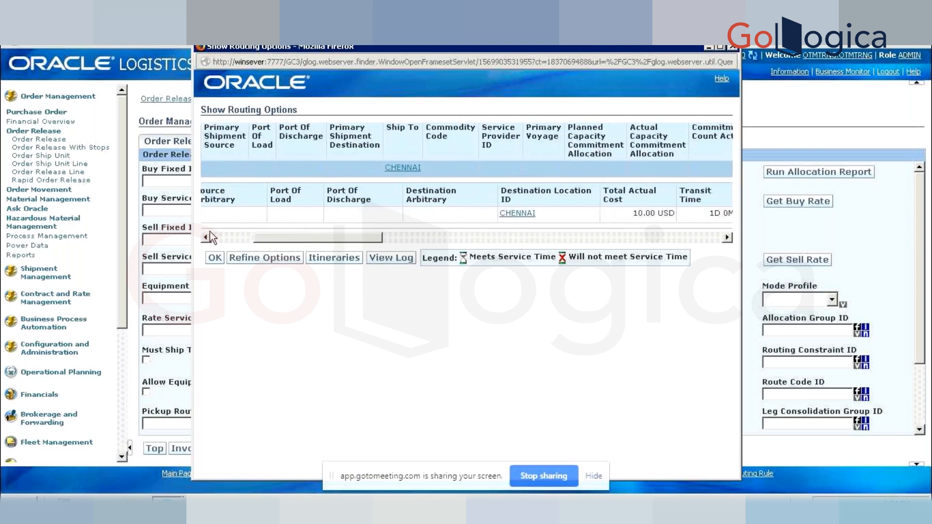
pyautogui.click(210, 258)
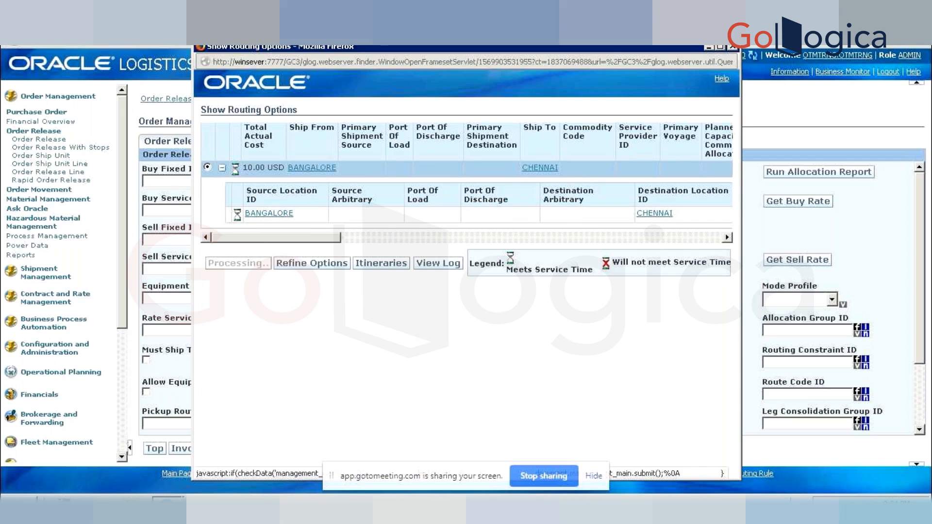
pyautogui.hotkey('alt', 'Tab')
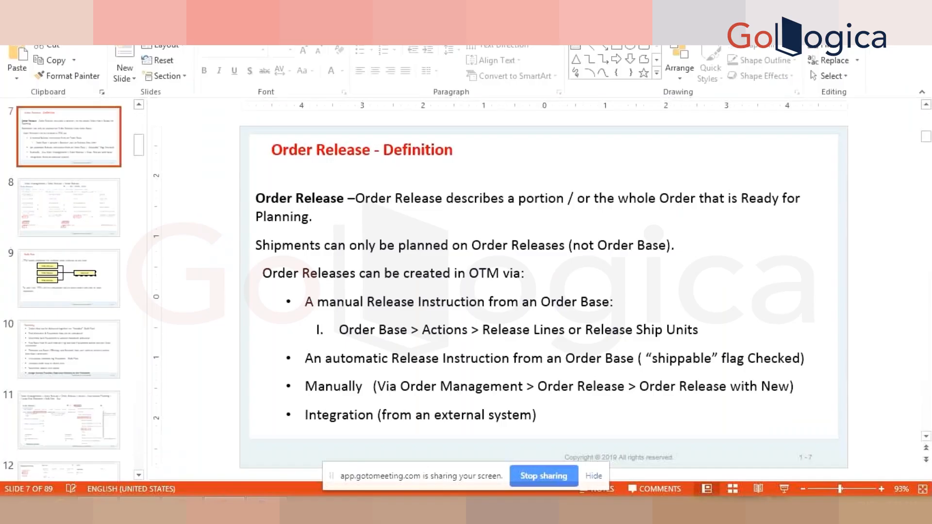
pyautogui.hotkey('alt', 'Tab')
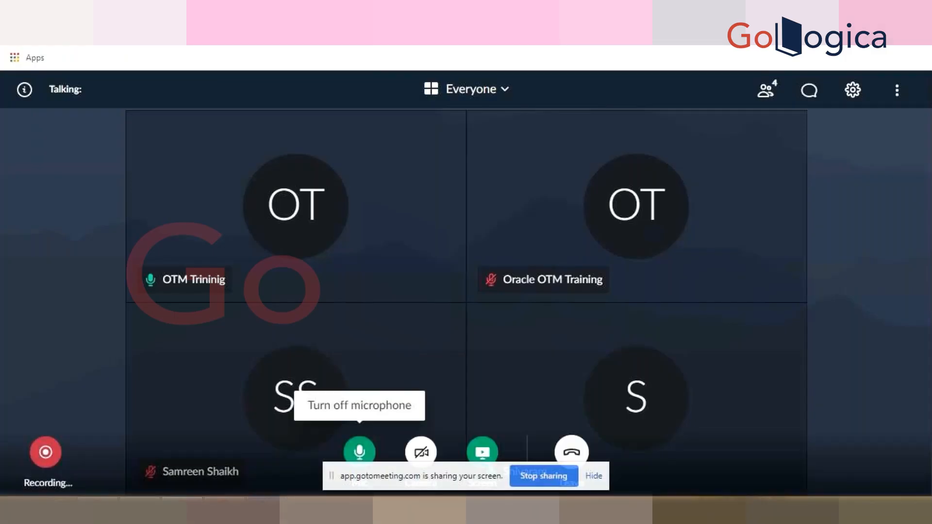
pyautogui.hotkey('alt', 'Tab')
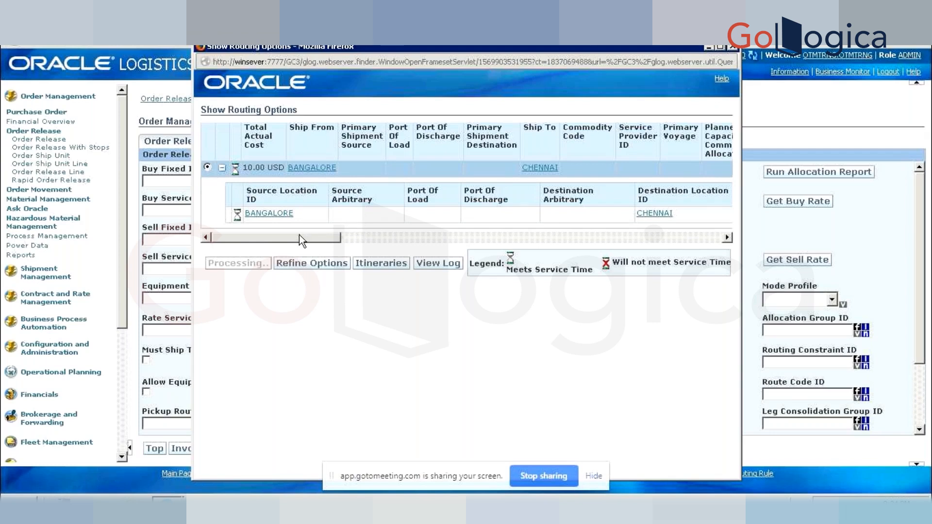
pyautogui.moveTo(307, 235); pyautogui.dragTo(241, 232)
pyautogui.moveTo(325, 240); pyautogui.dragTo(226, 222)
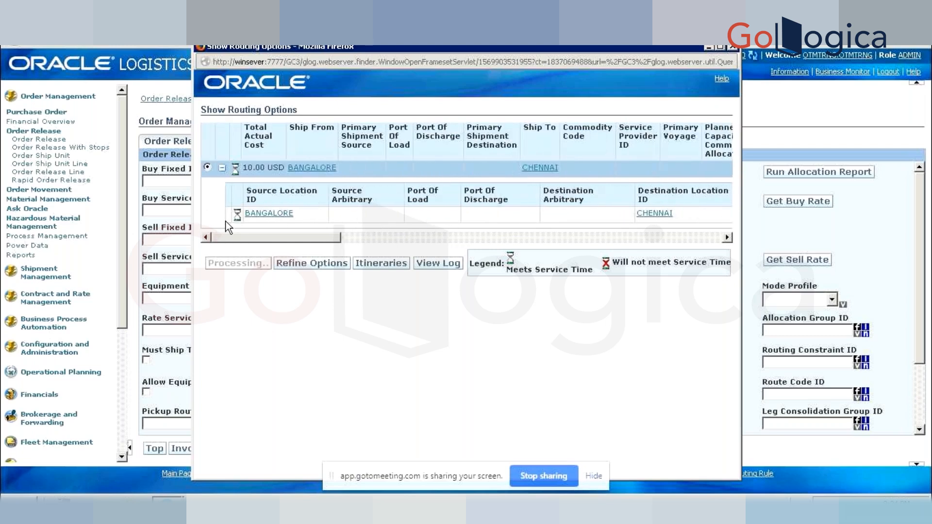